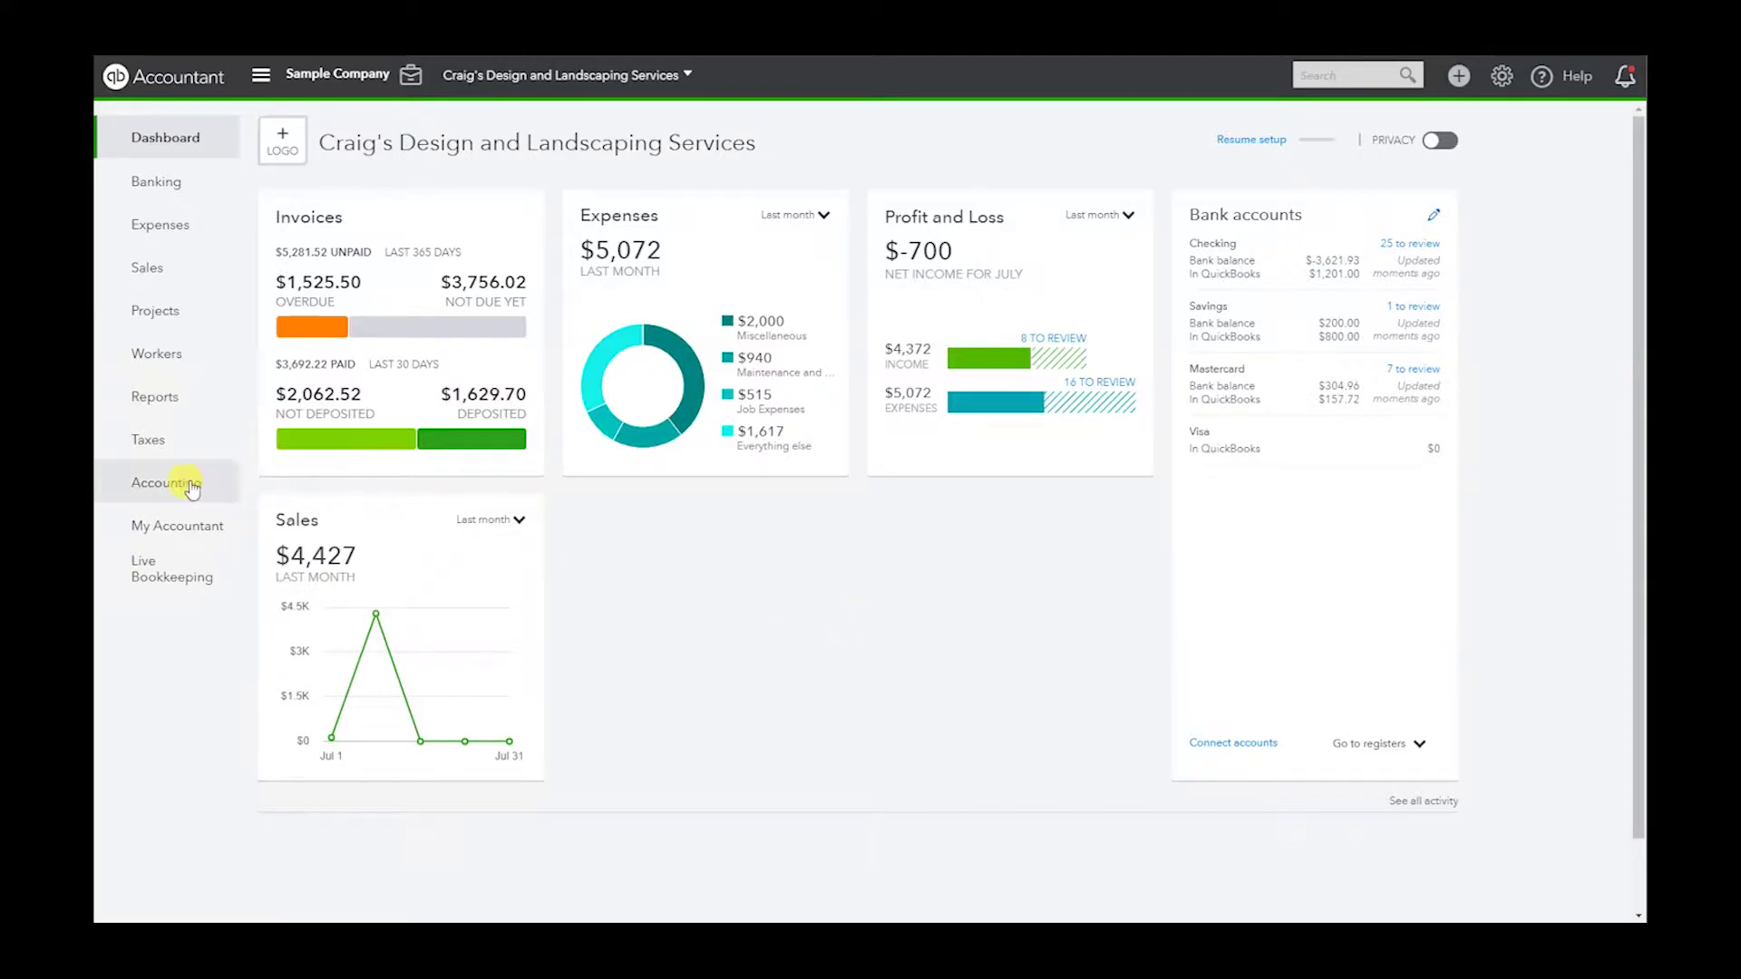
- Open the Chart of Accounts from the Accounting section of the left navigation
{"action": "left_click", "coordinate": [243, 486]}
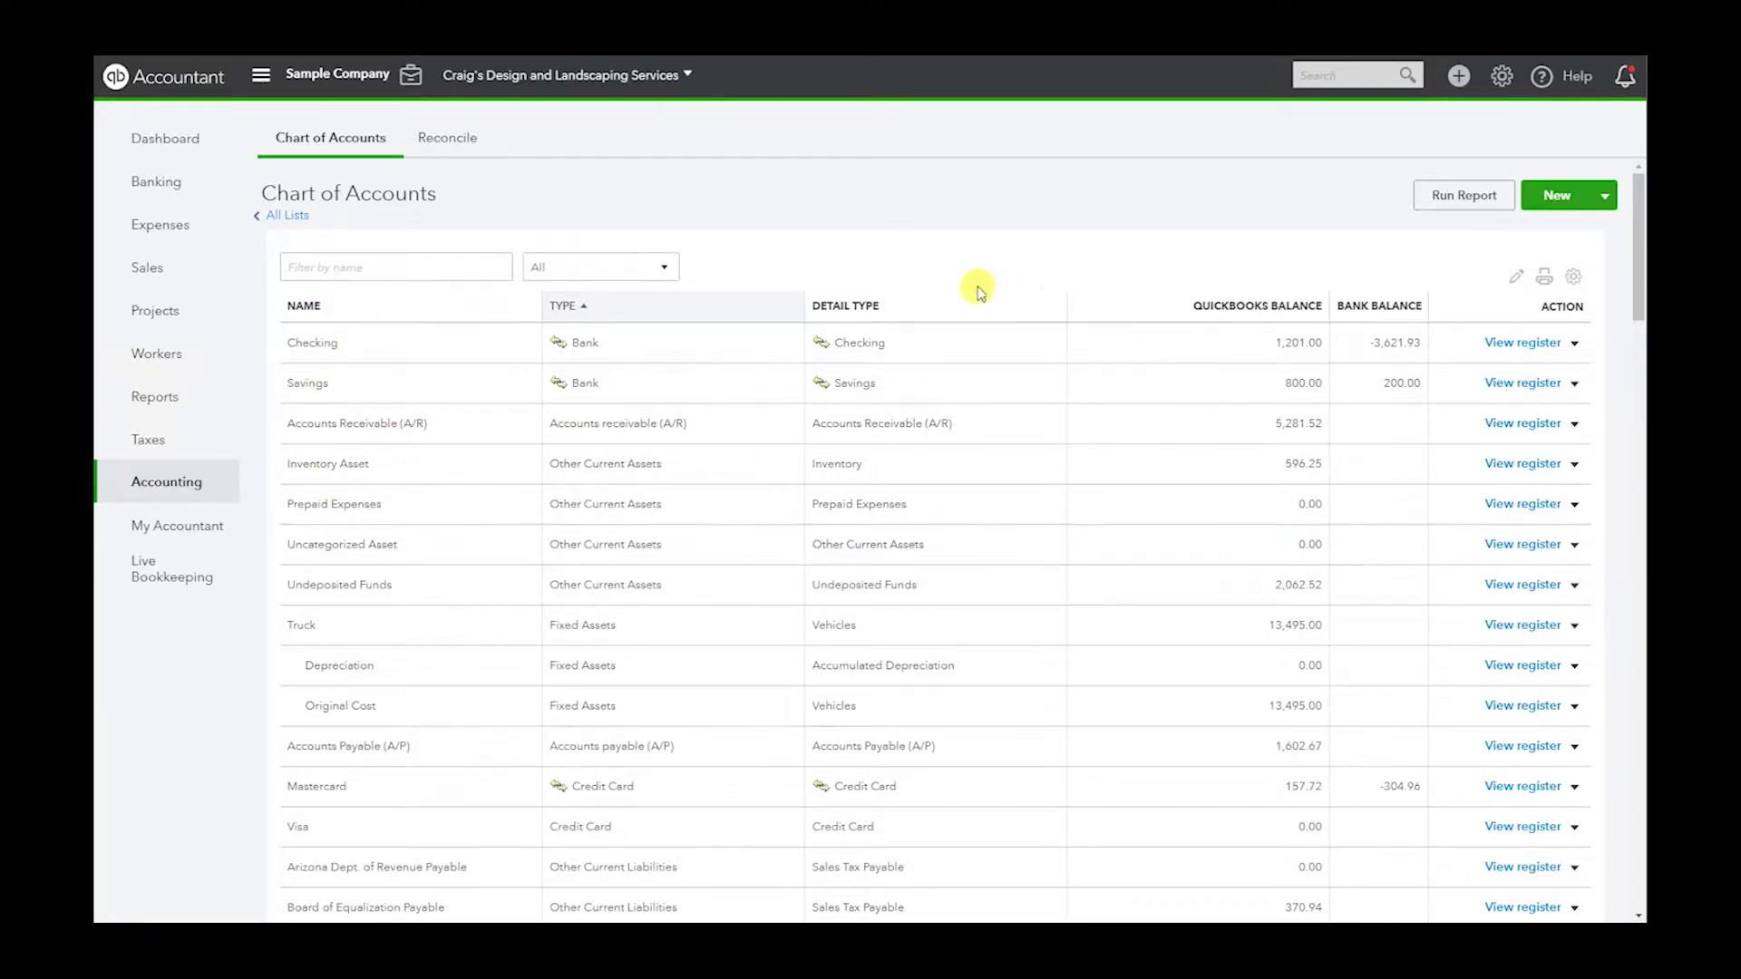
- In Advanced settings, enable and show account numbers for the chart of accounts, then save
{"action": "left_click", "coordinate": [1501, 77]}
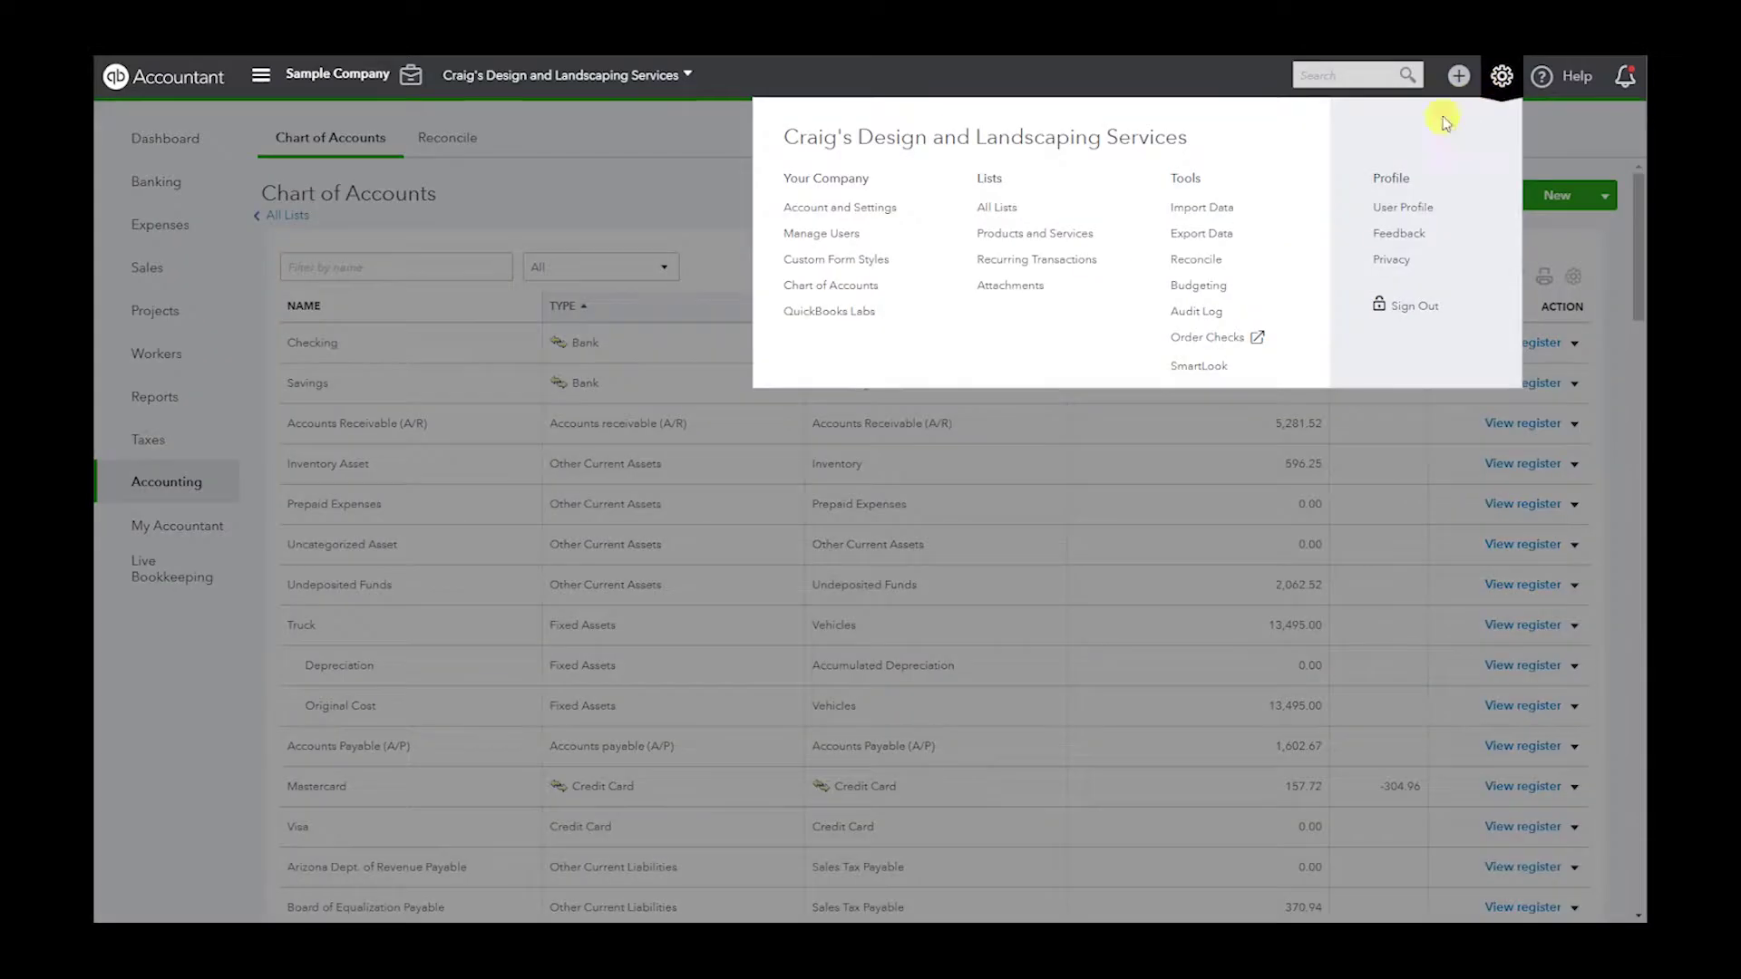
{"action": "left_click", "coordinate": [829, 204]}
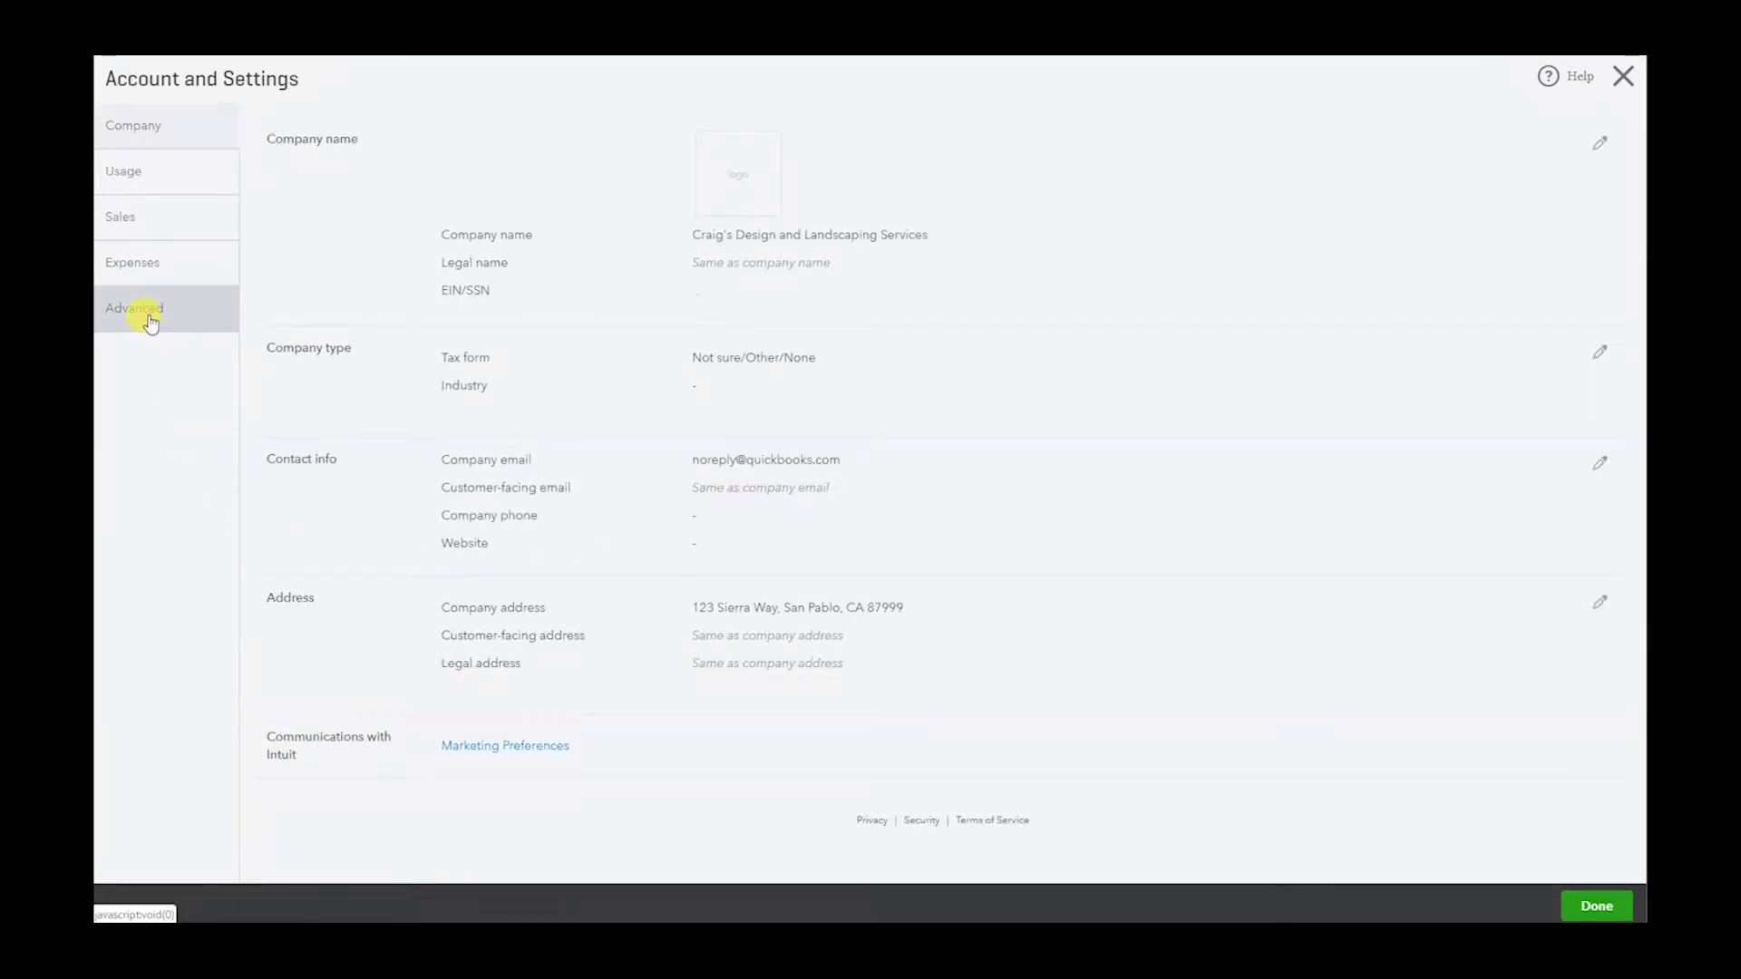
{"action": "left_click", "coordinate": [148, 318]}
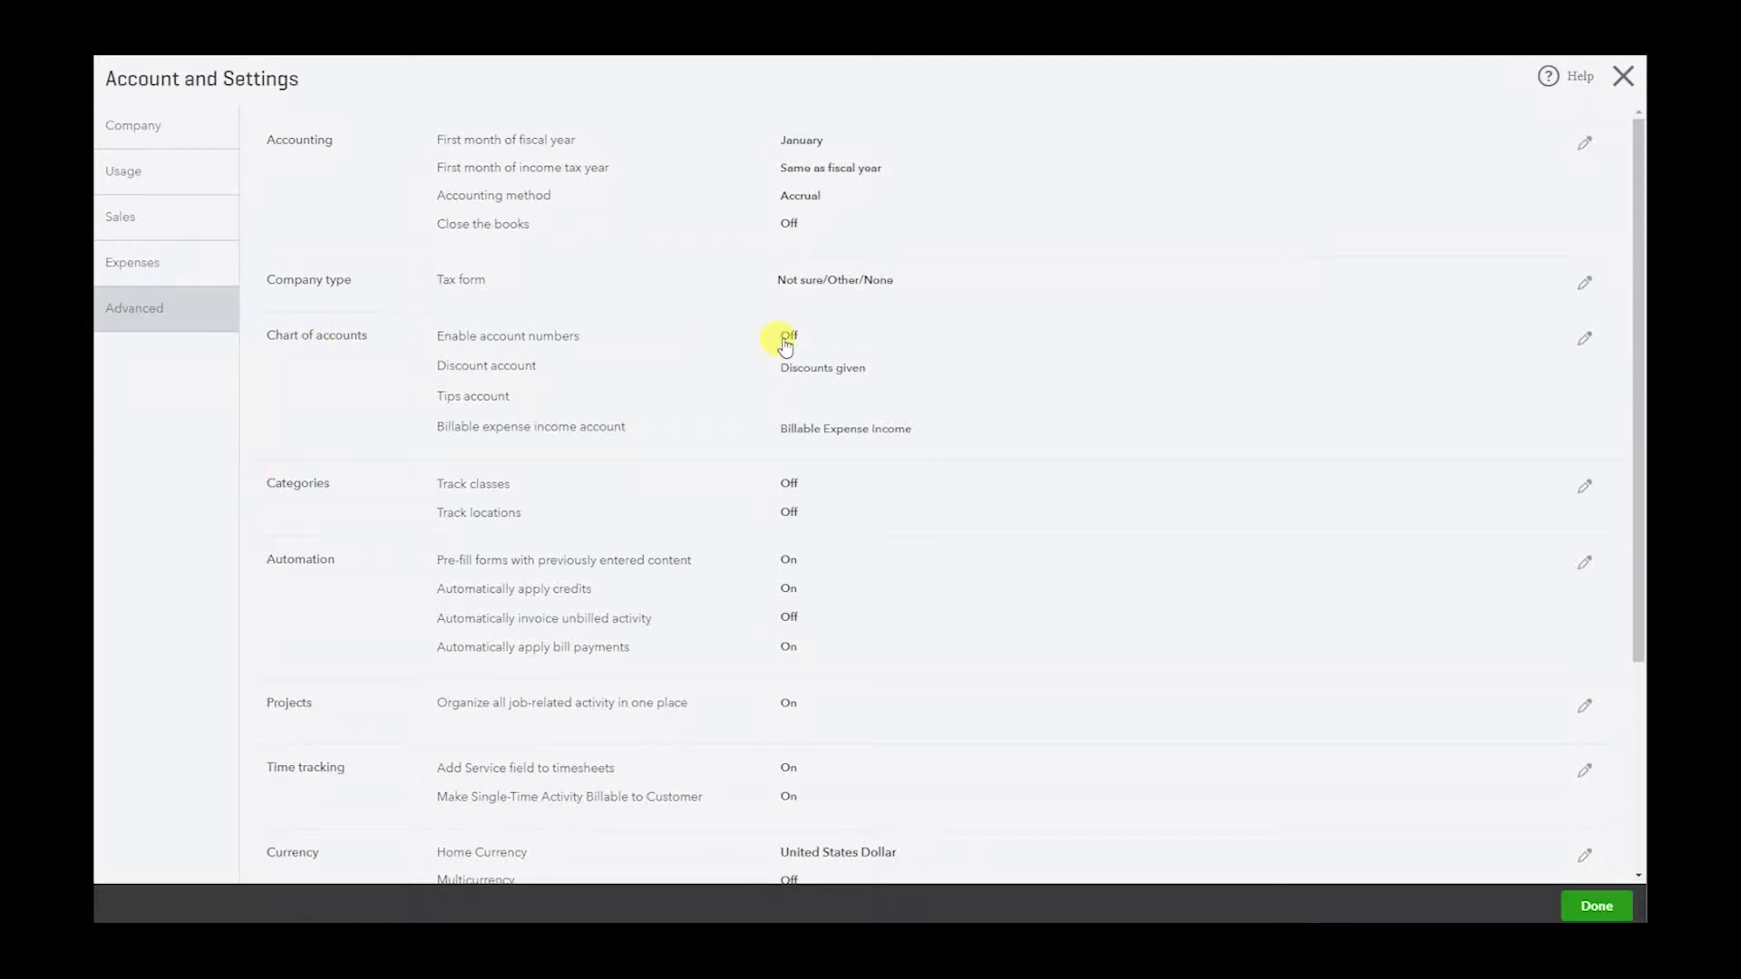
{"action": "left_click", "coordinate": [1585, 342]}
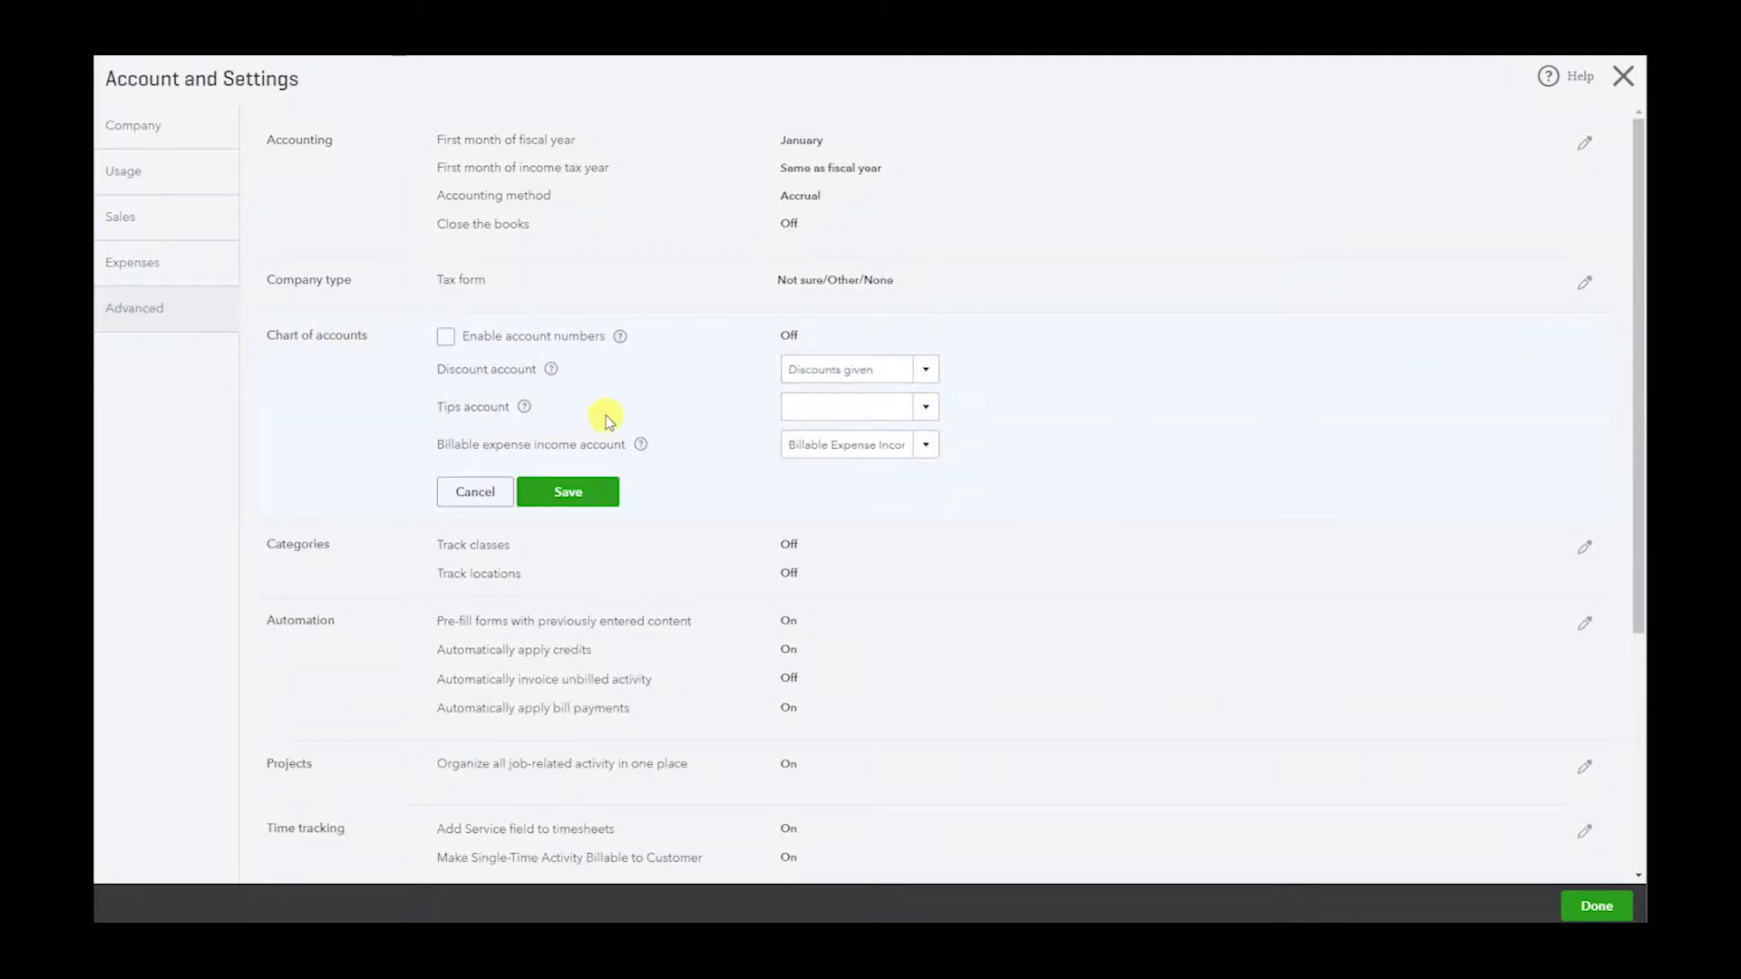
{"action": "left_click", "coordinate": [446, 337]}
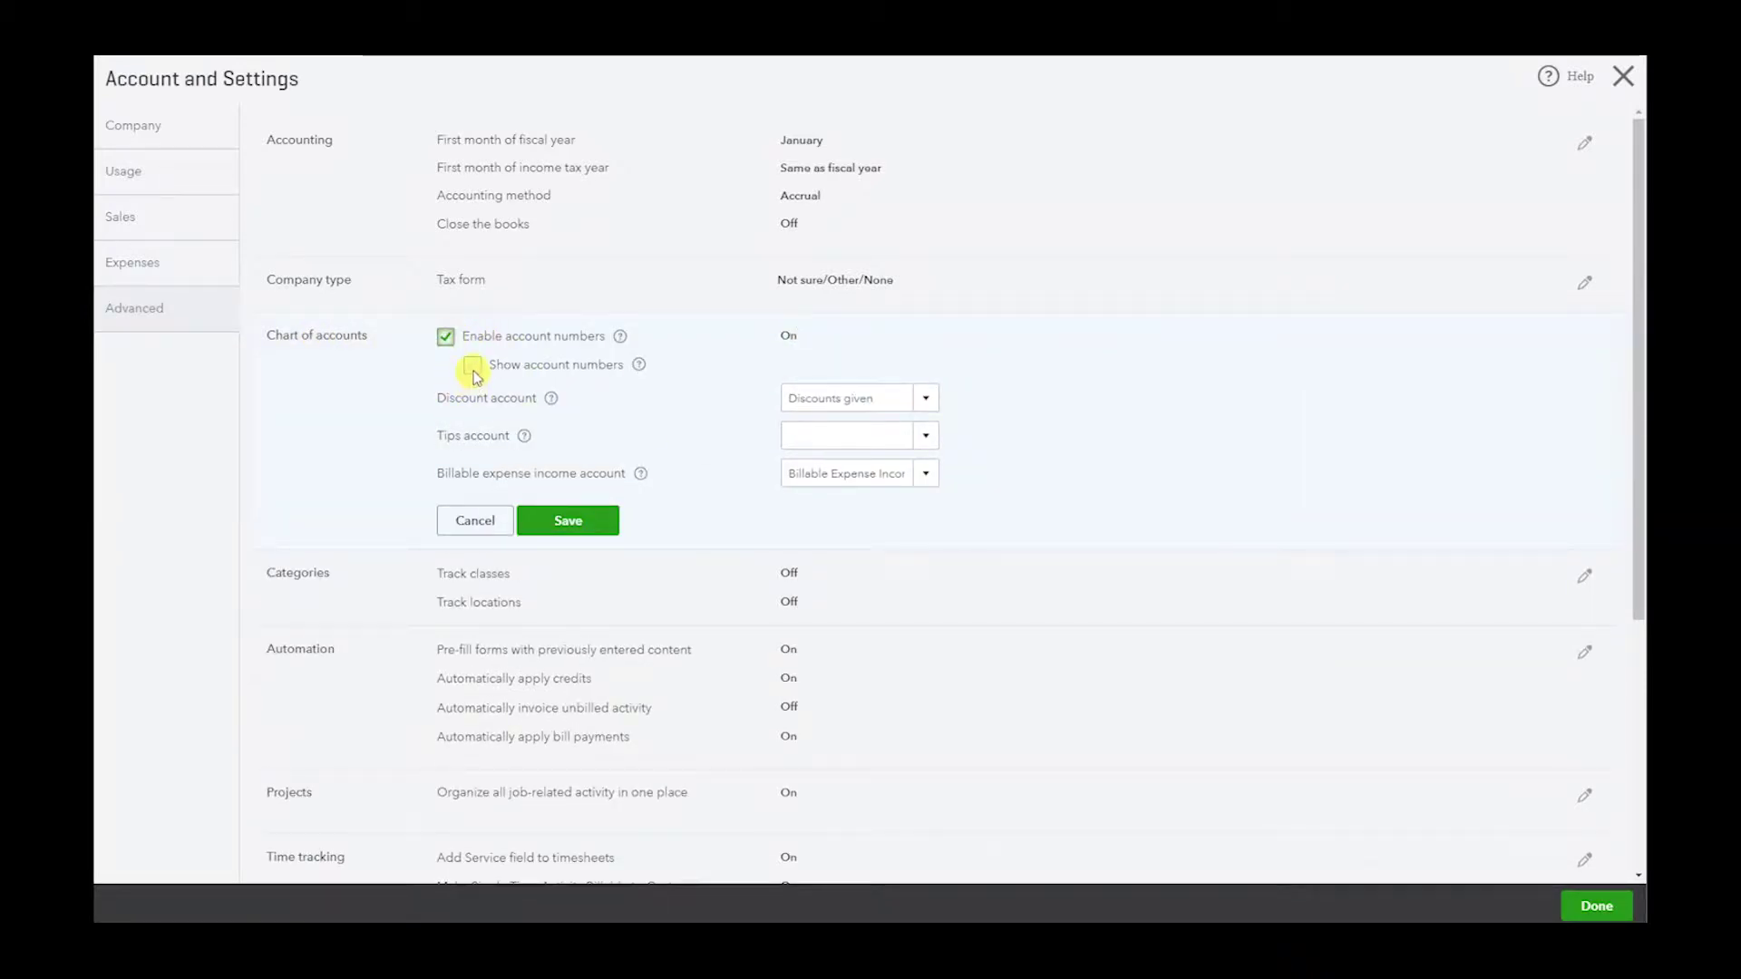
{"action": "left_click", "coordinate": [472, 366]}
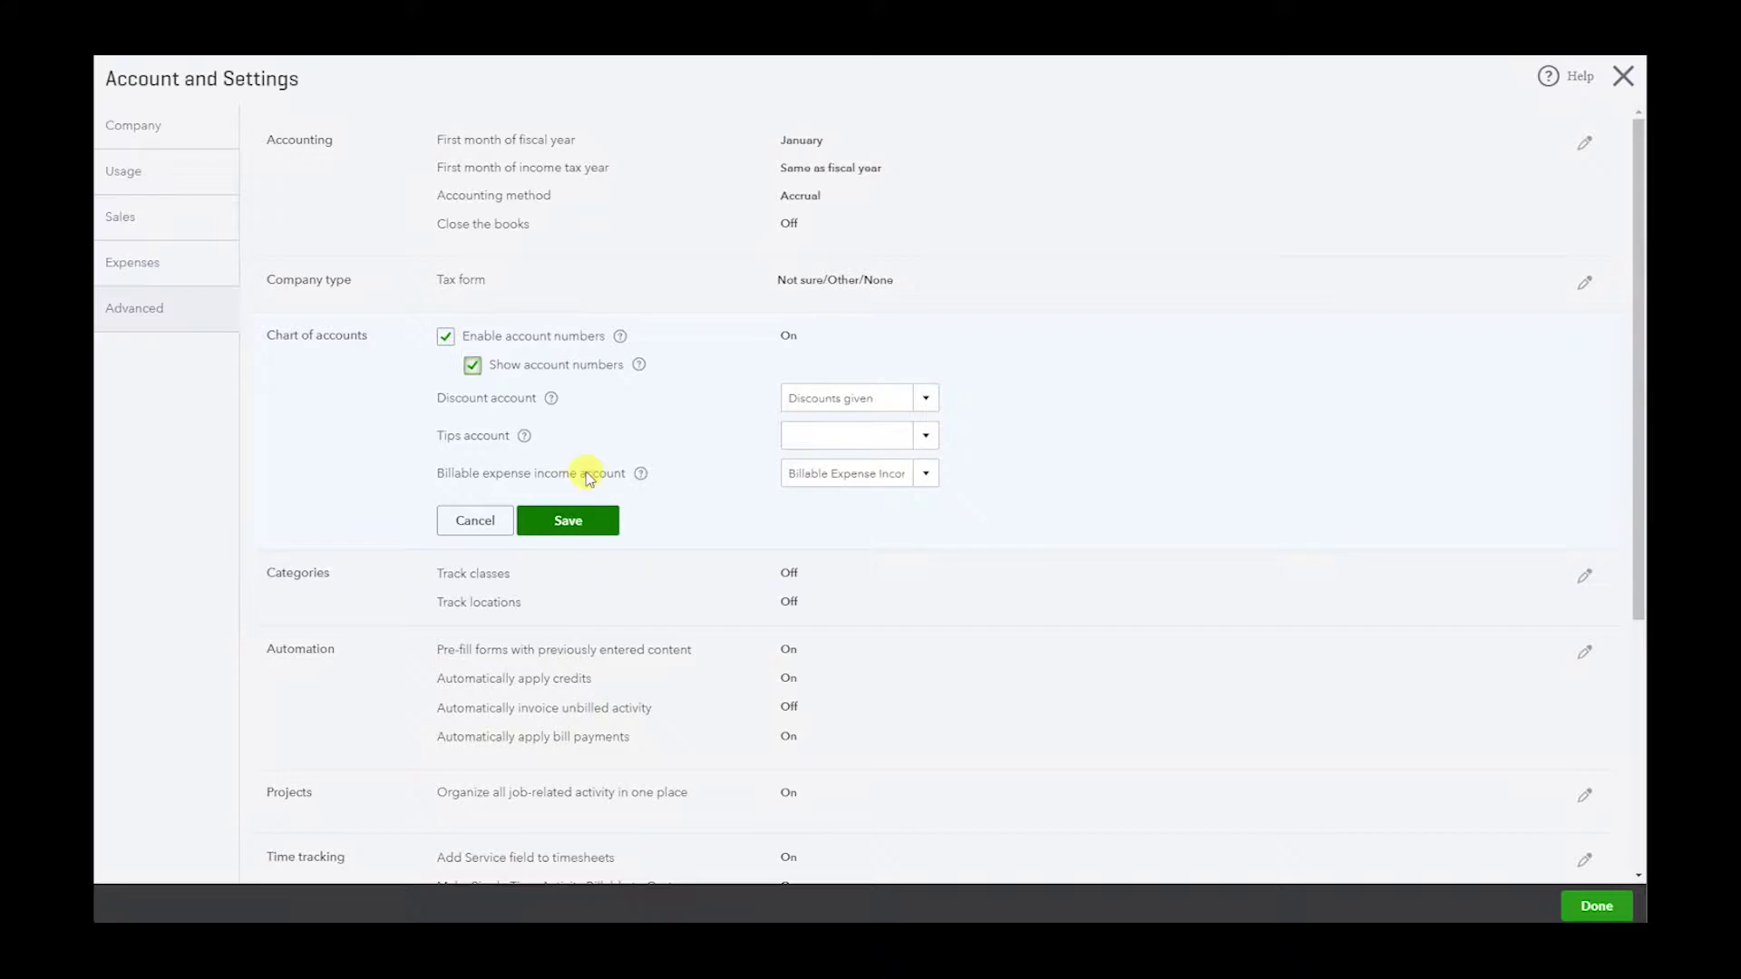
{"action": "left_click", "coordinate": [567, 519]}
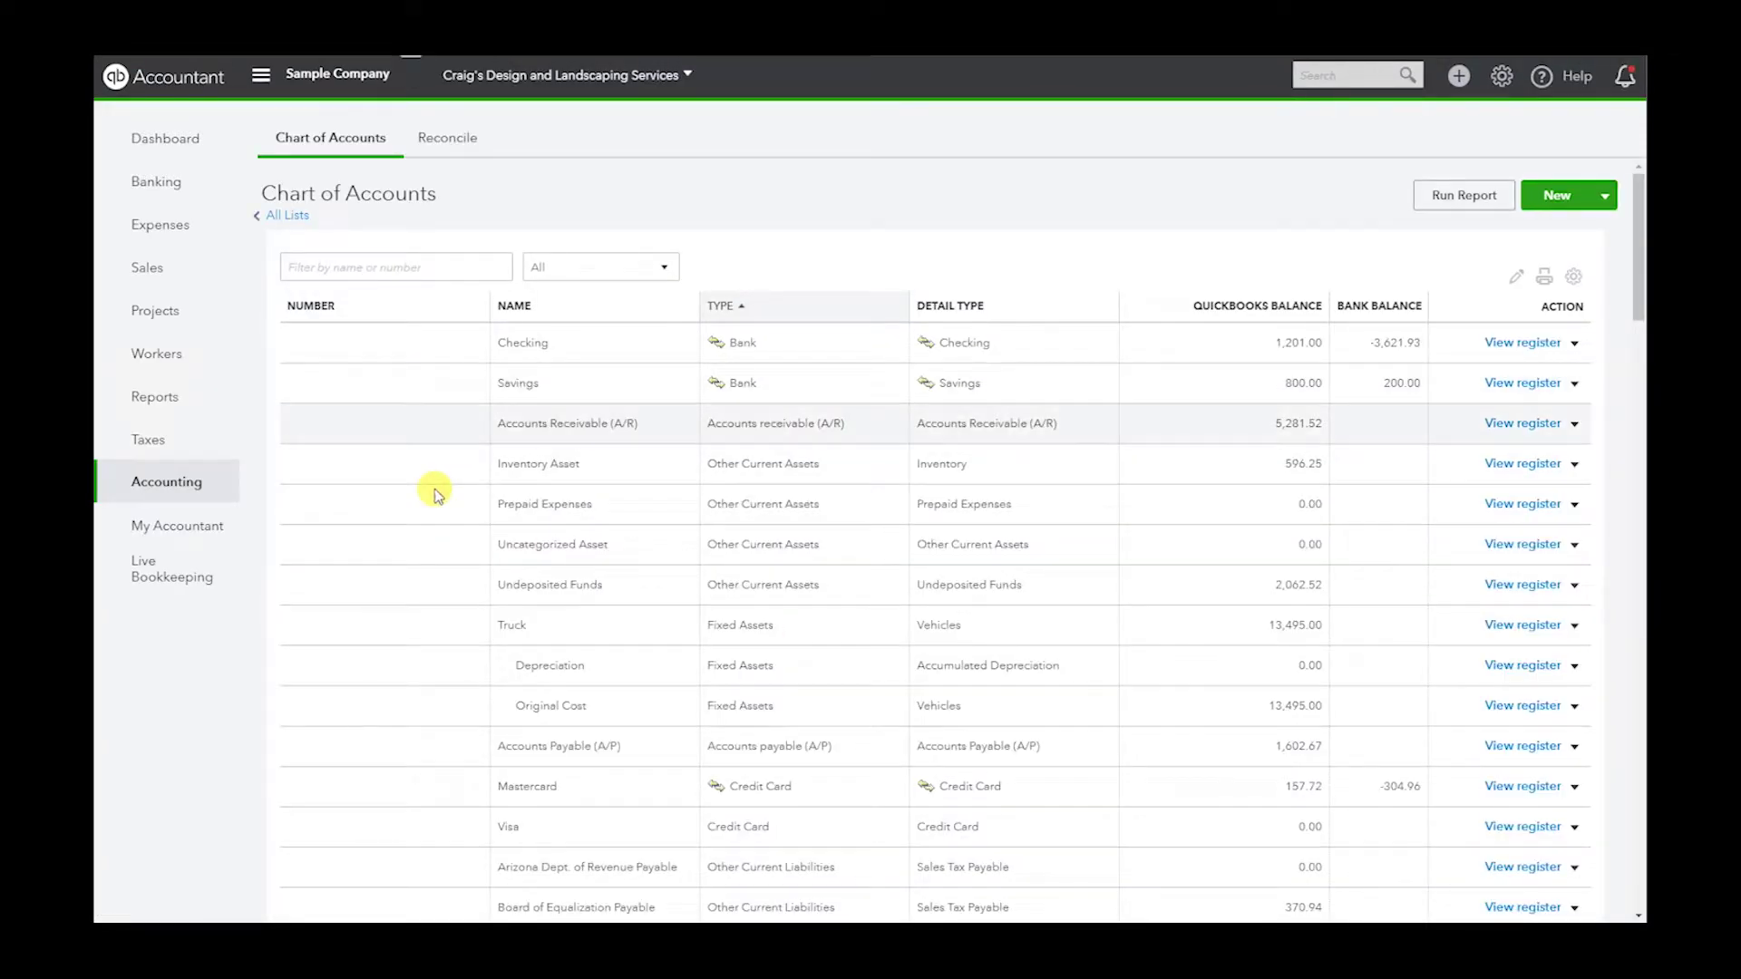
{"action": "scroll", "coordinate": [427, 553], "scroll_direction": "down", "scroll_amount": 3}
{"action": "scroll", "coordinate": [421, 556], "scroll_direction": "up", "scroll_amount": 3}
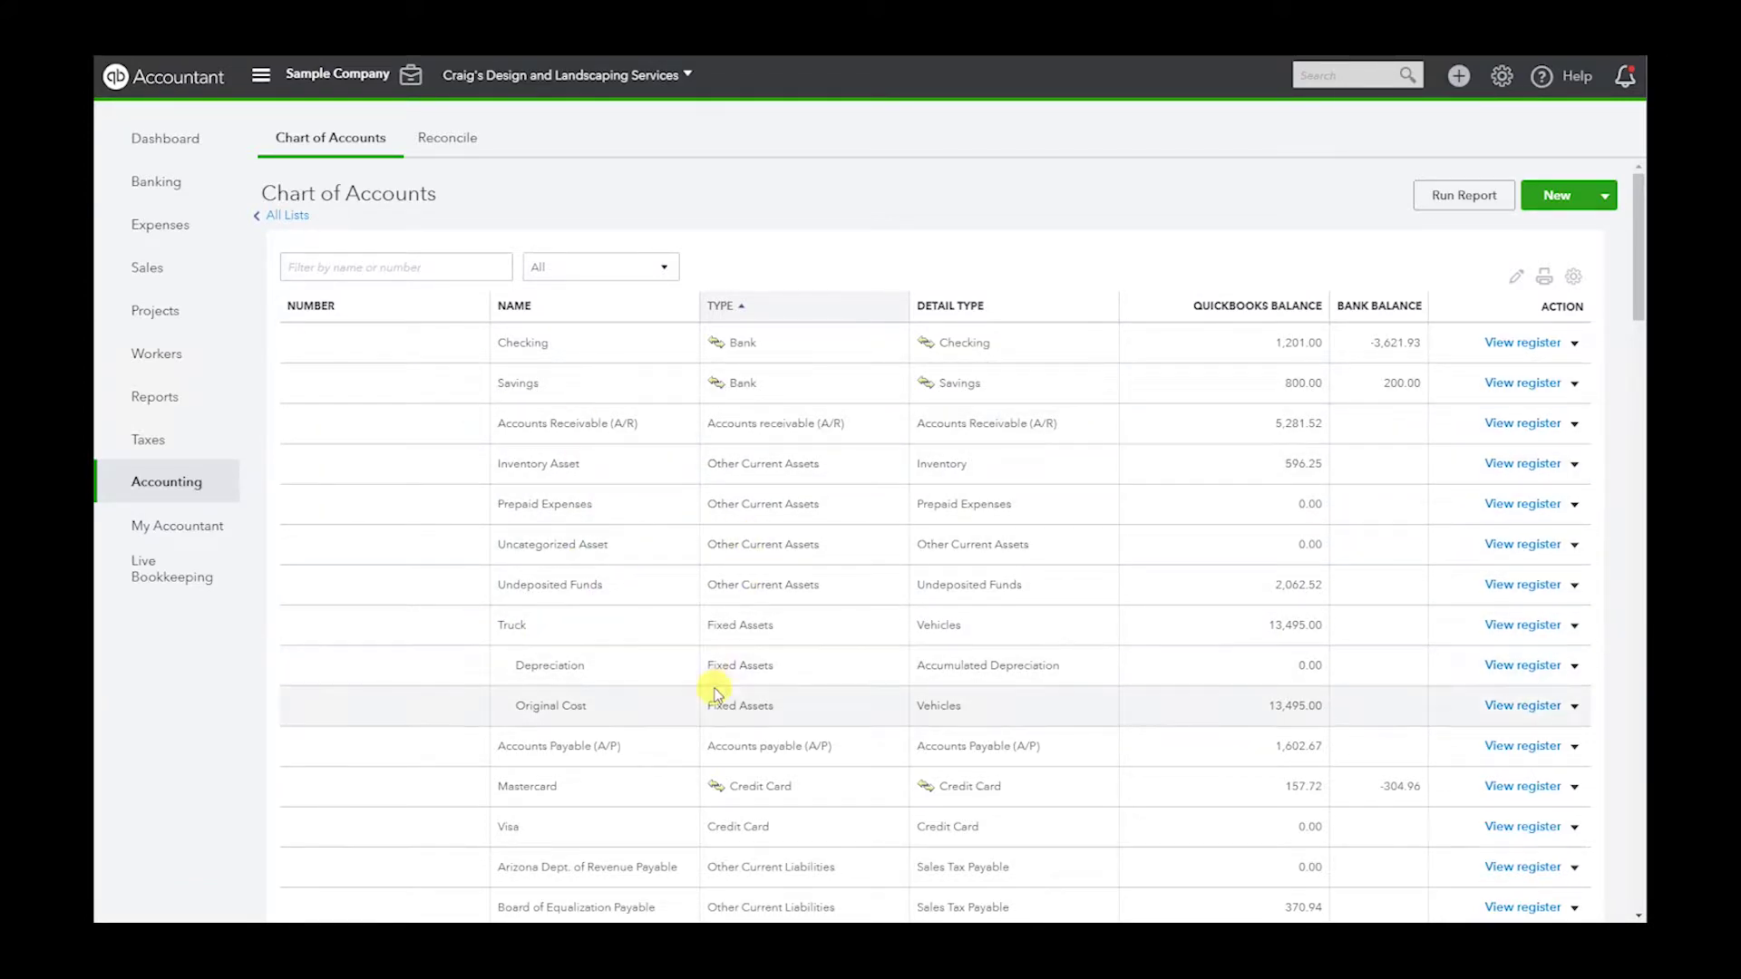
{"action": "scroll", "coordinate": [699, 652], "scroll_direction": "down", "scroll_amount": 8}
{"action": "scroll", "coordinate": [684, 730], "scroll_direction": "up", "scroll_amount": 8}
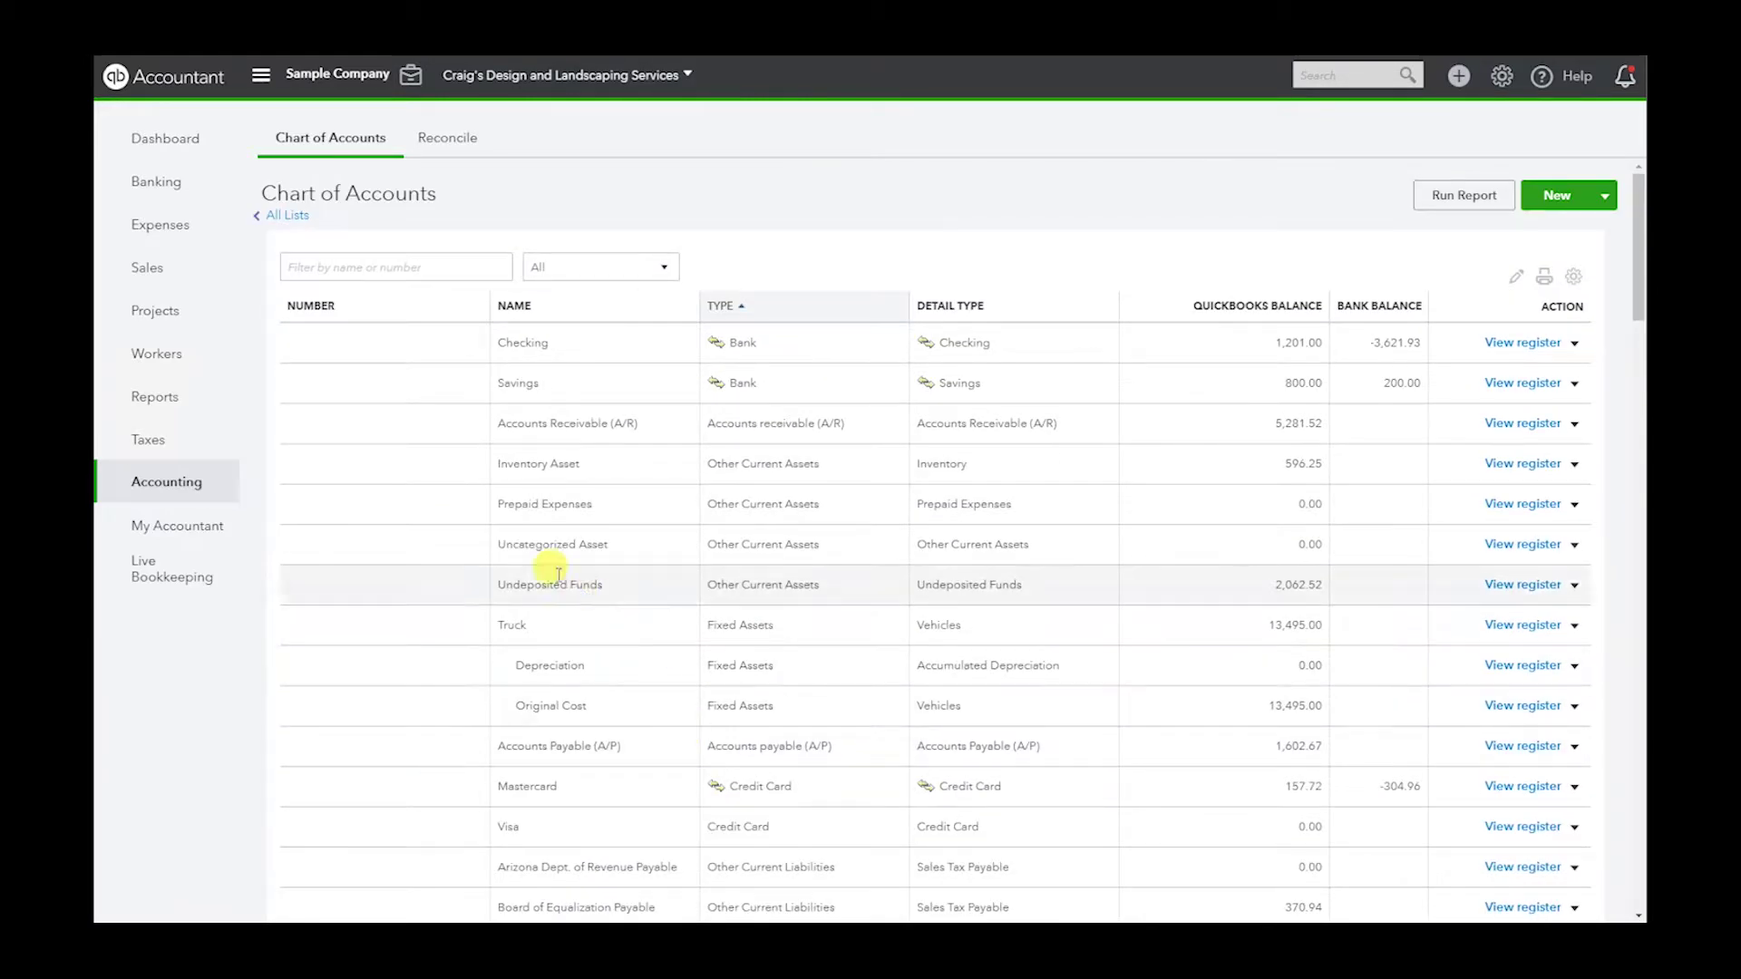
- Search the reports for 'acc' and open the Account List report
{"action": "left_click", "coordinate": [193, 403]}
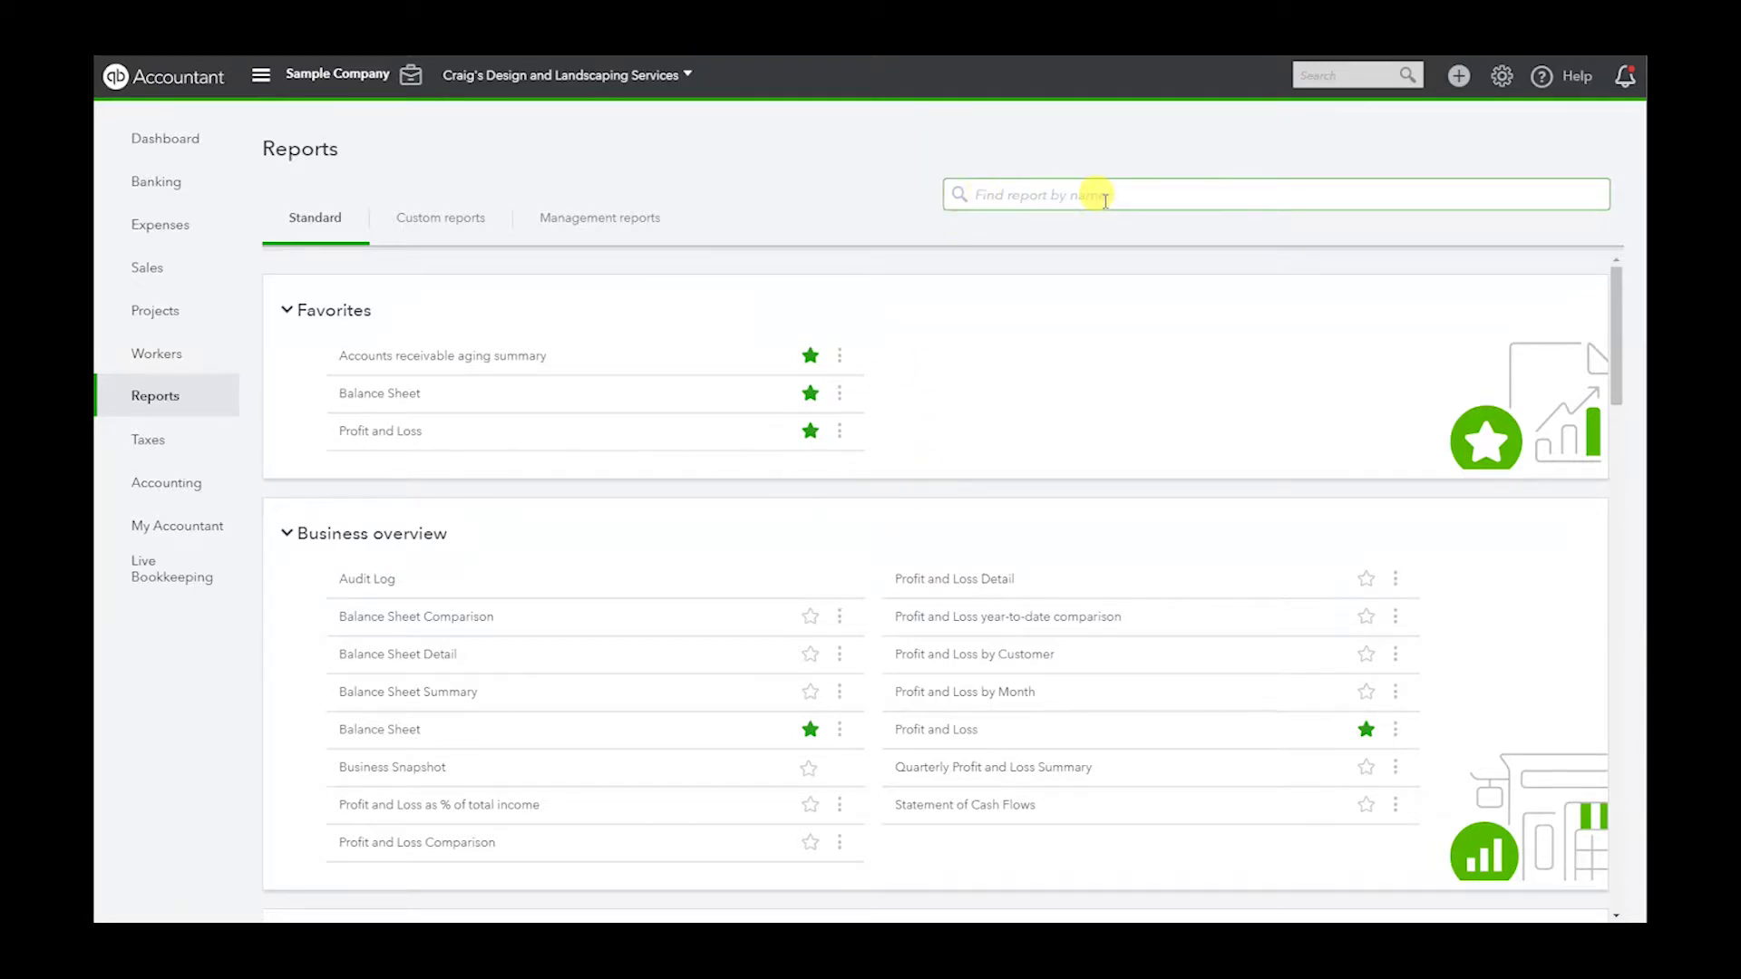
{"action": "scroll", "coordinate": [590, 846], "scroll_direction": "down", "scroll_amount": 15}
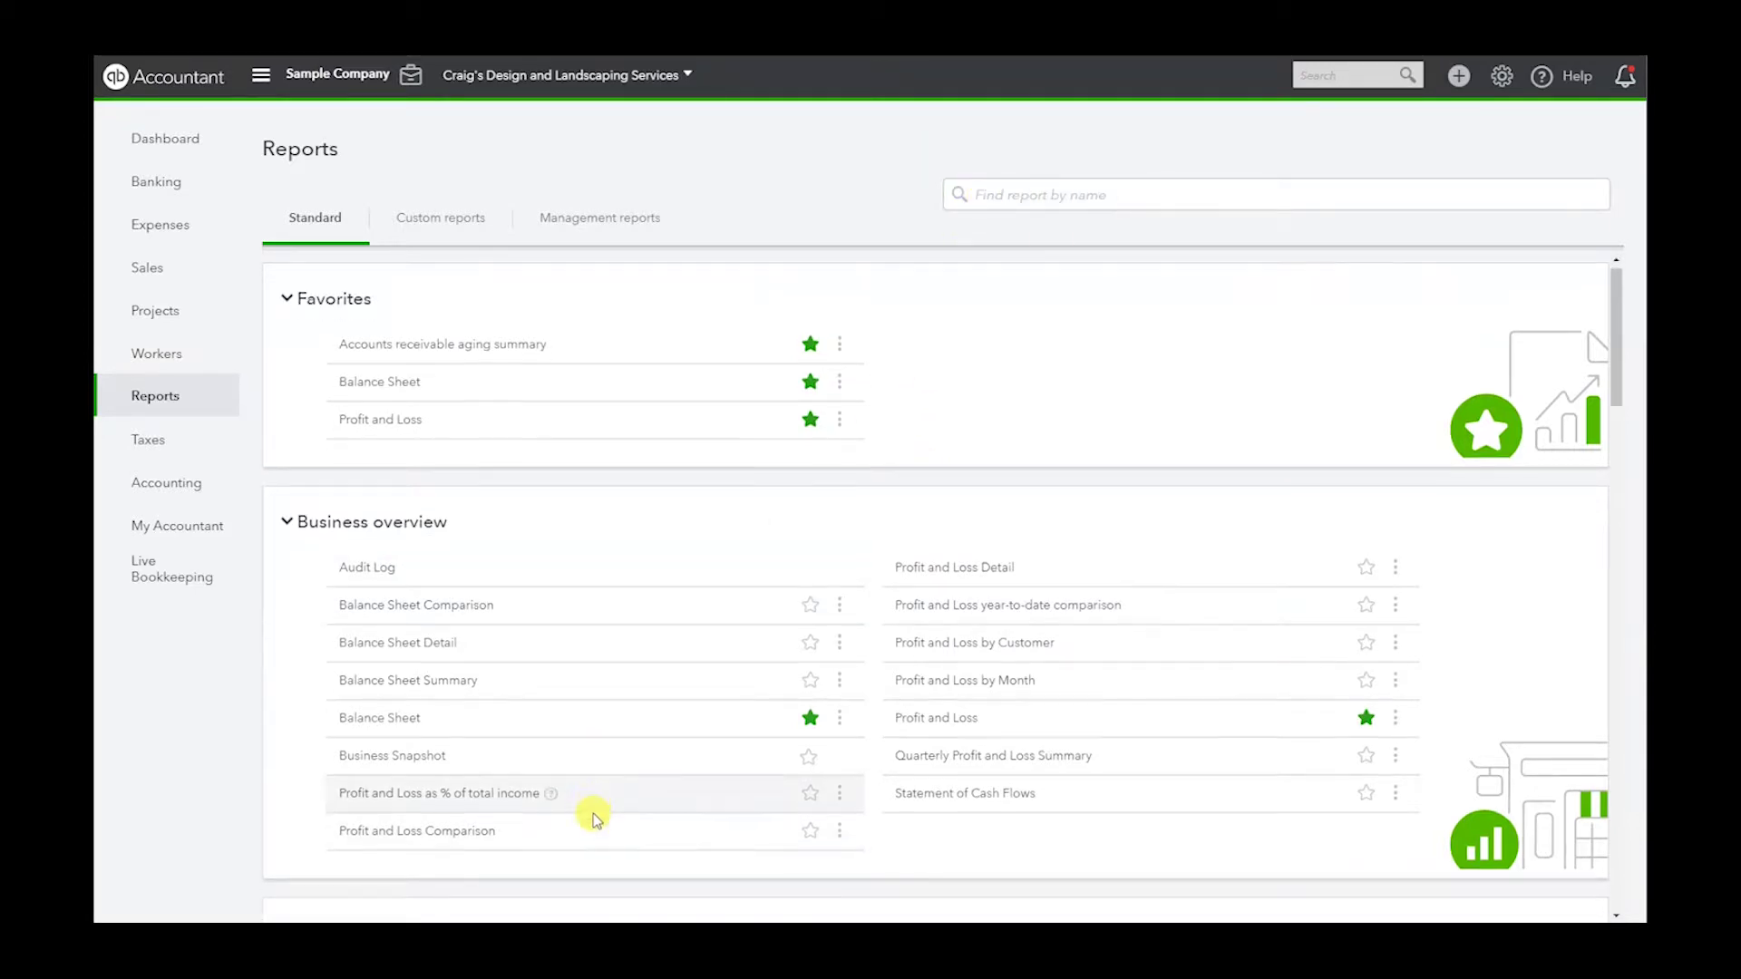
{"action": "scroll", "coordinate": [595, 810], "scroll_direction": "up", "scroll_amount": 20}
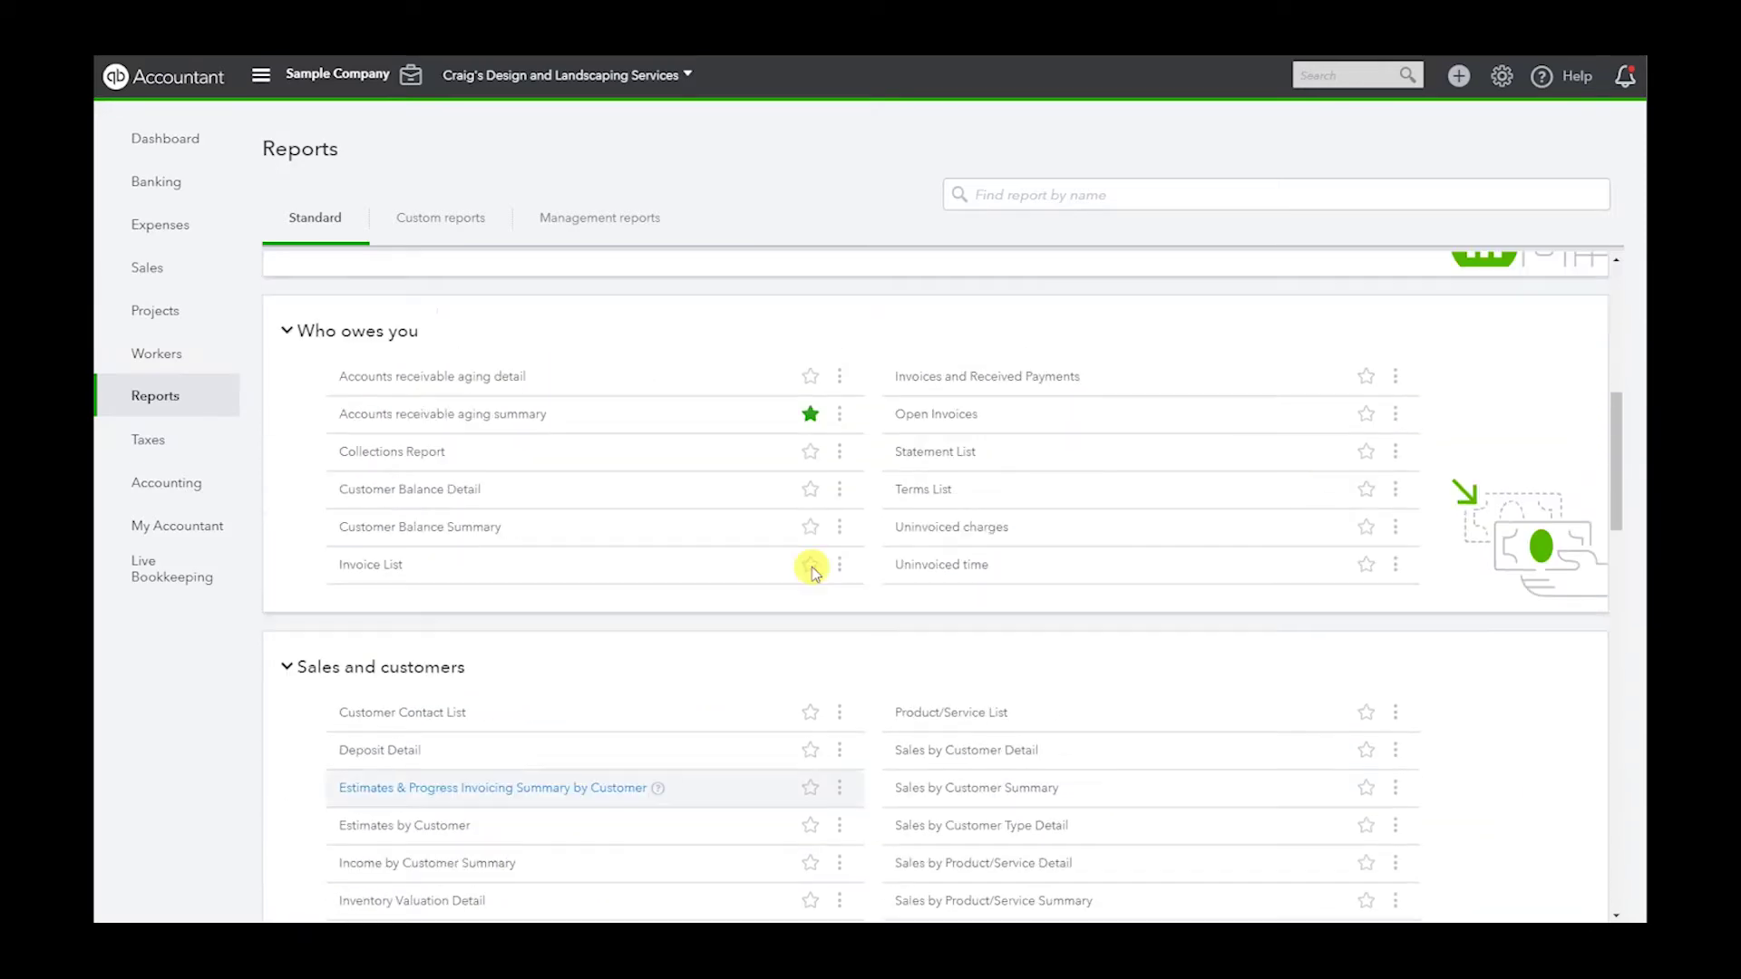
{"action": "left_click", "coordinate": [1029, 192]}
{"action": "type", "text": "acc"}
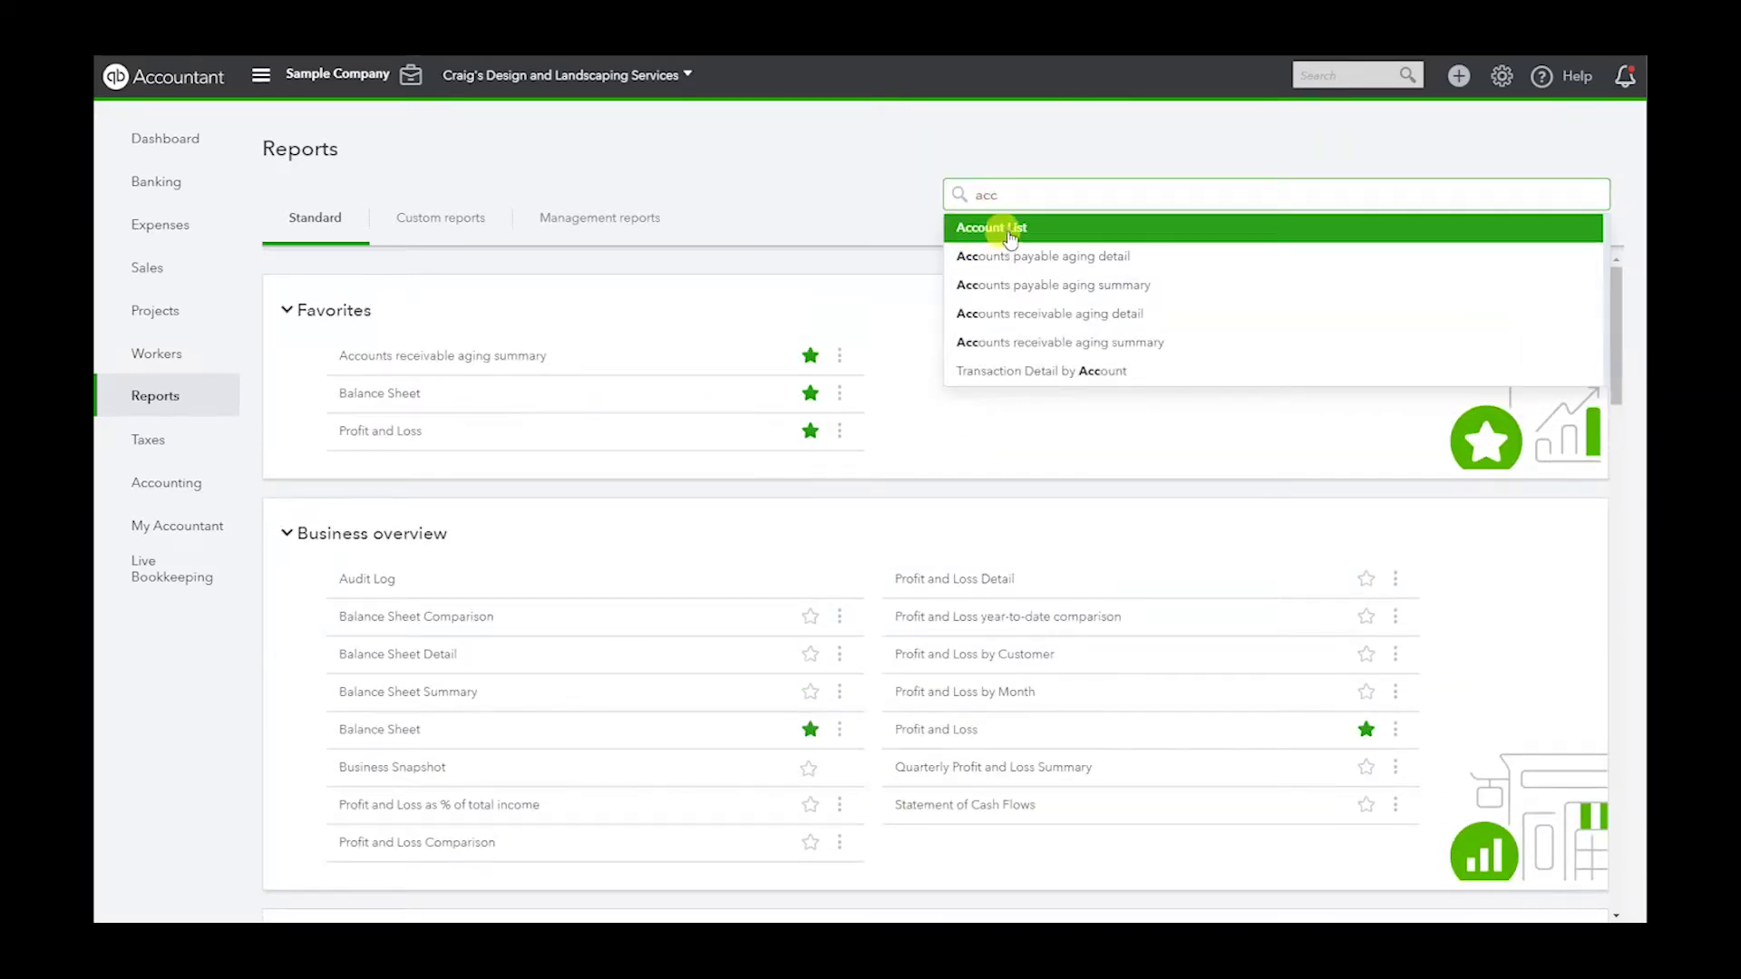
{"action": "left_click", "coordinate": [1011, 237]}
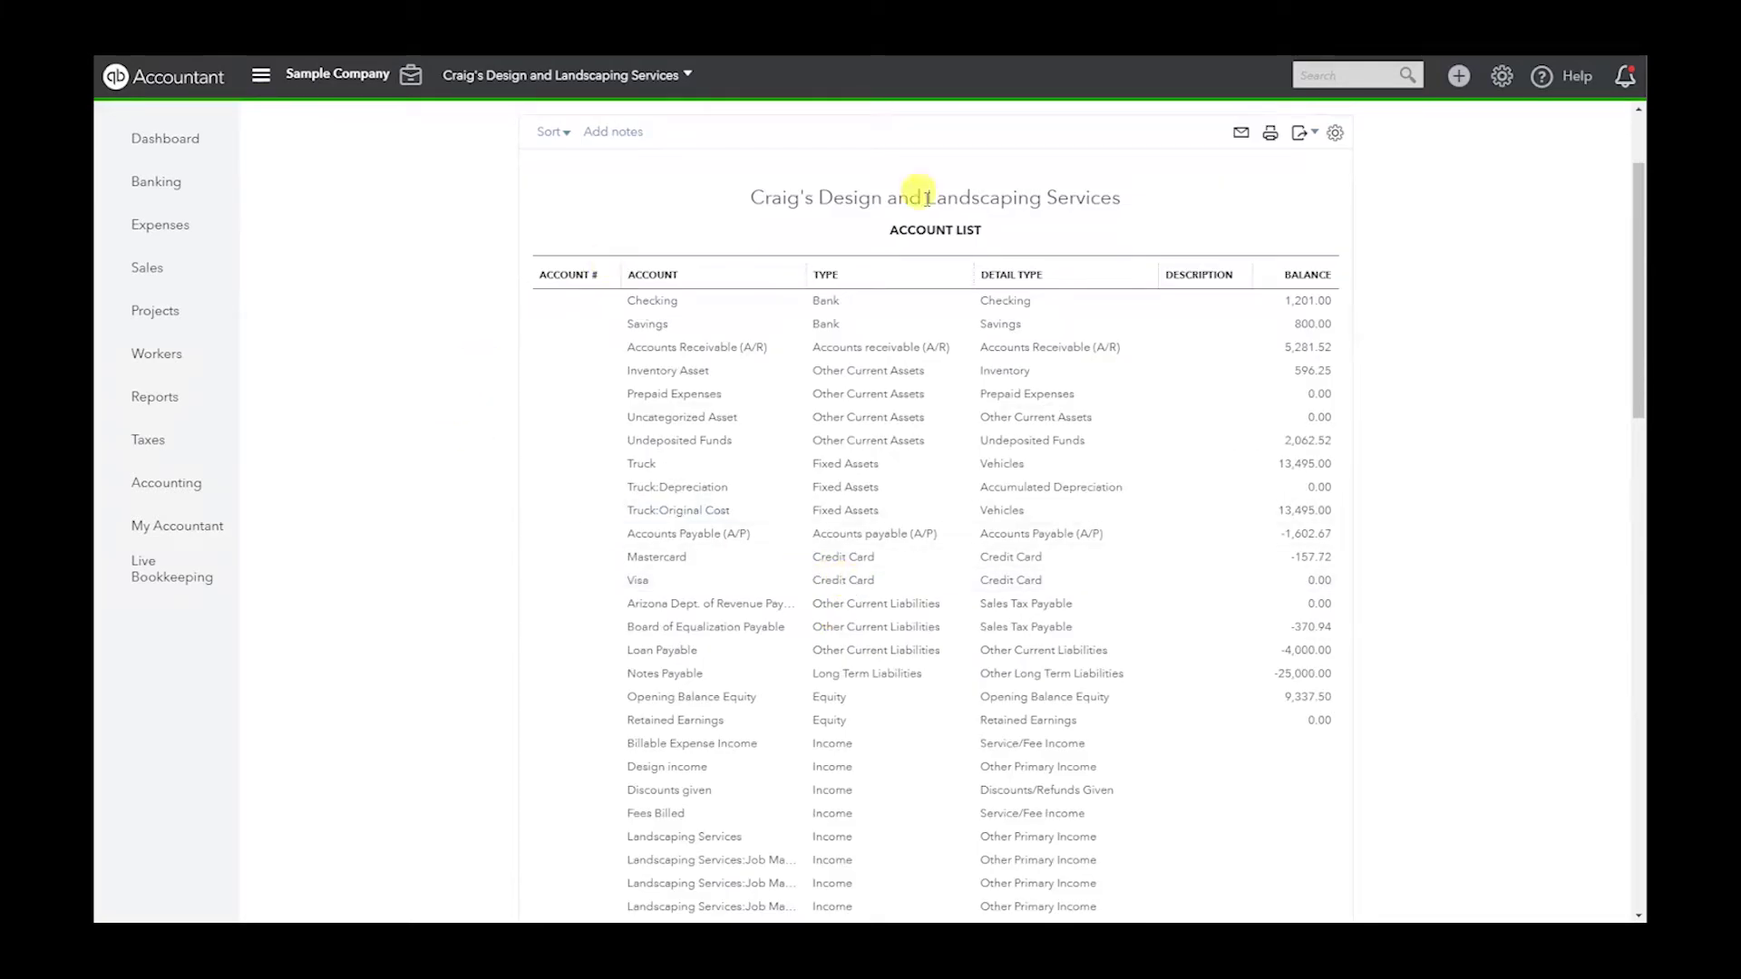
- Scroll through the Account List report, from Checking to Landscaping Services, with blank Account # cells
{"action": "mouse_move", "coordinate": [188, 486]}
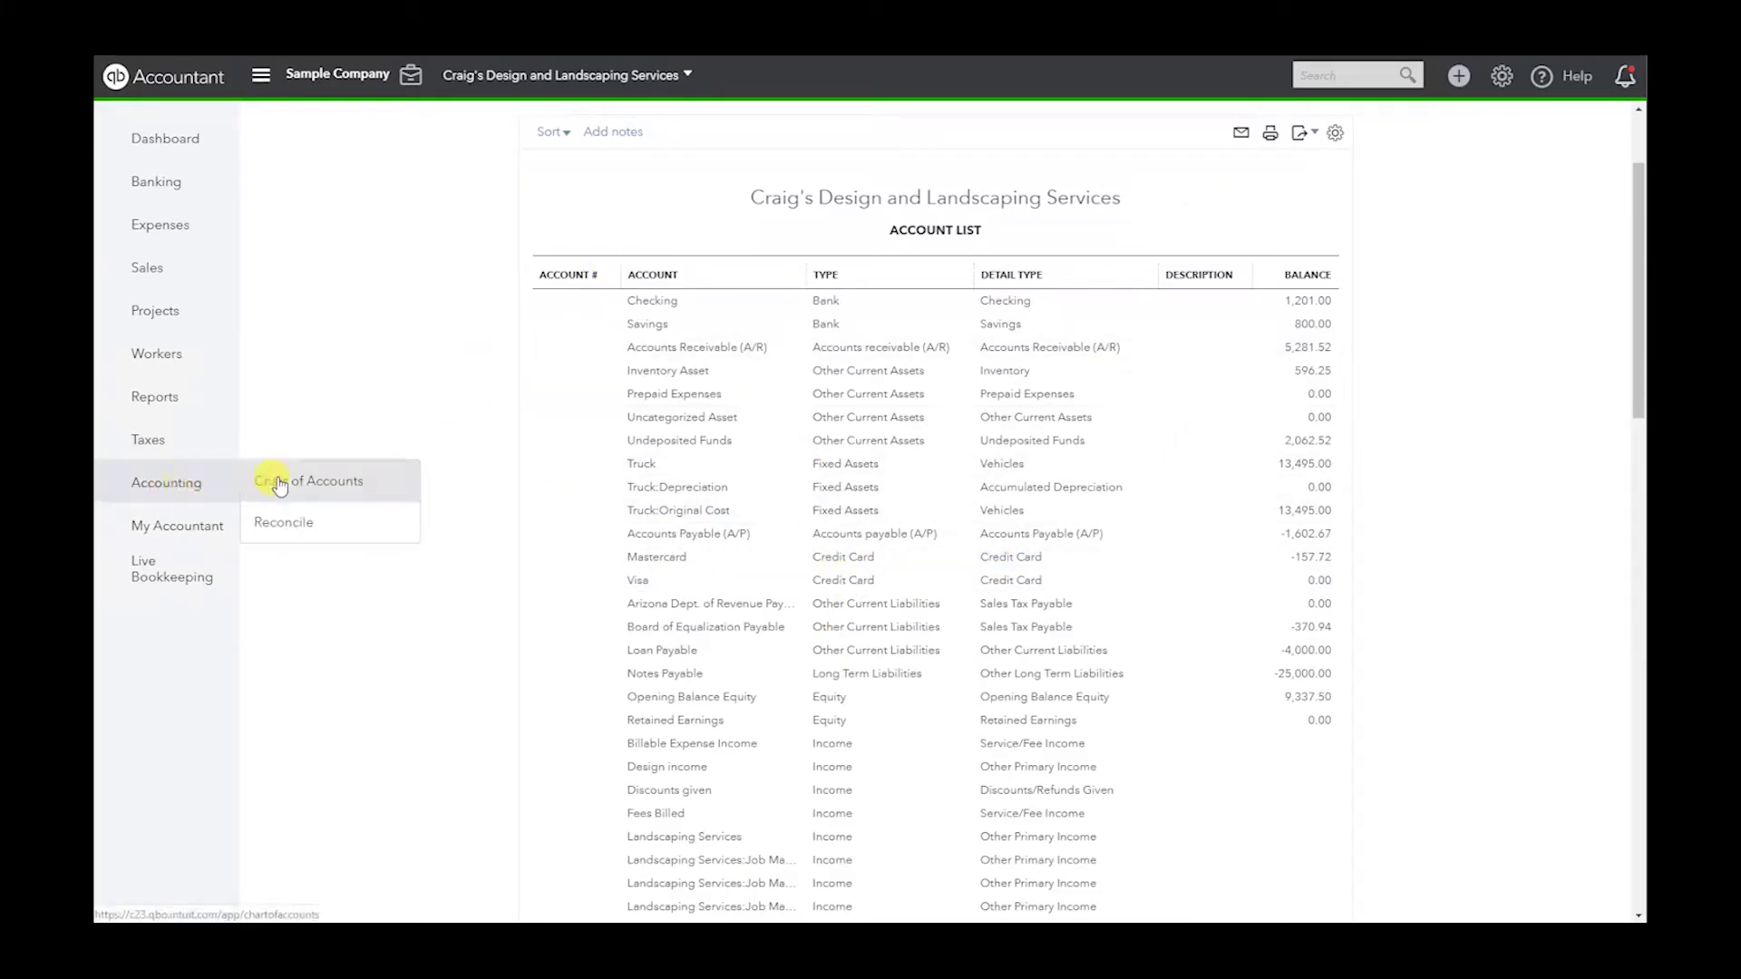
{"action": "scroll", "coordinate": [497, 458], "scroll_direction": "up", "scroll_amount": 2}
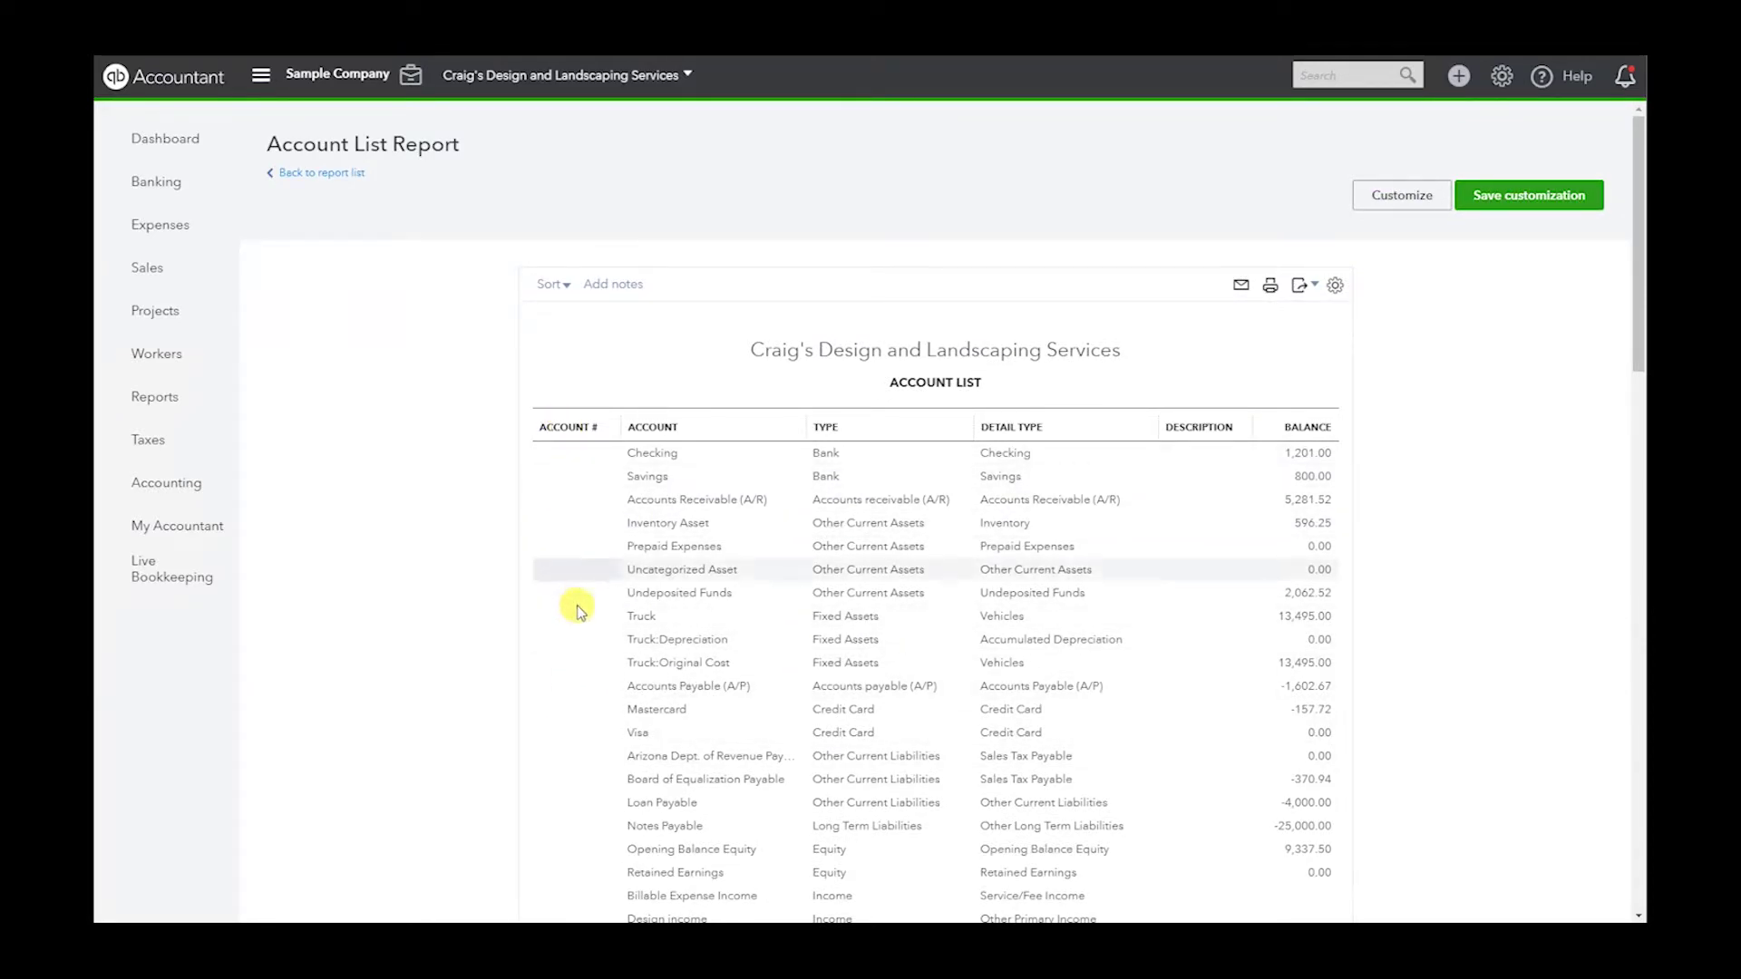
{"action": "scroll", "coordinate": [364, 574], "scroll_direction": "down", "scroll_amount": 1}
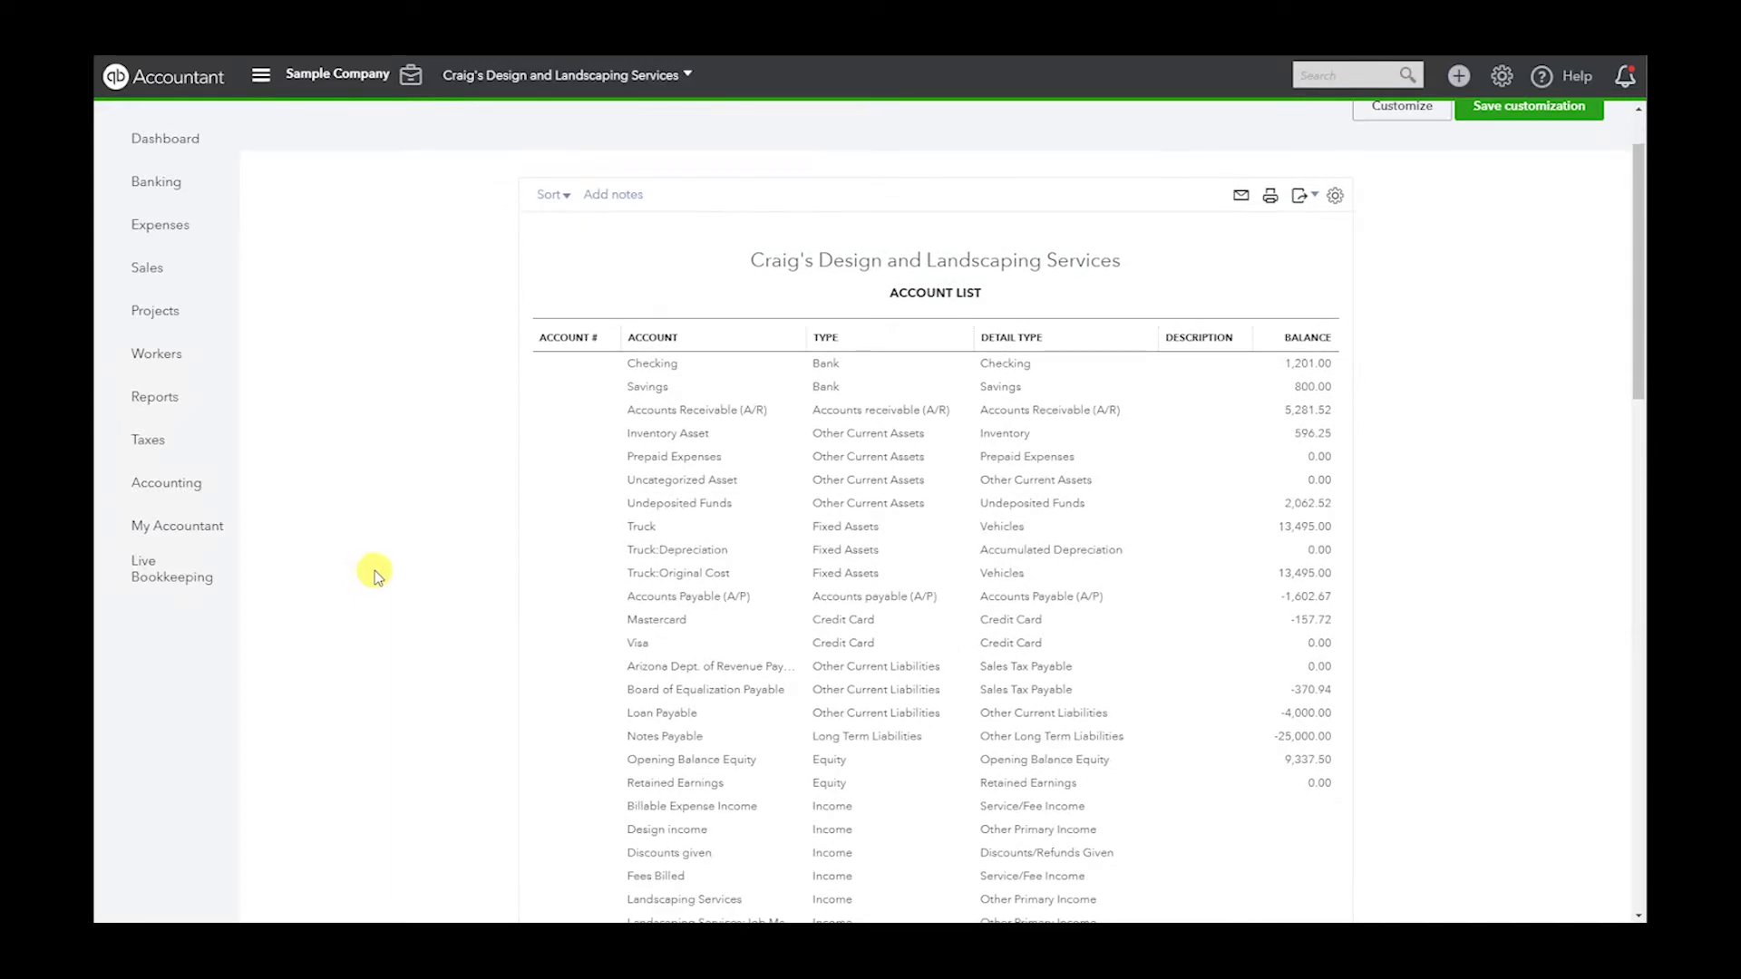
{"action": "scroll", "coordinate": [373, 571], "scroll_direction": "up", "scroll_amount": 2}
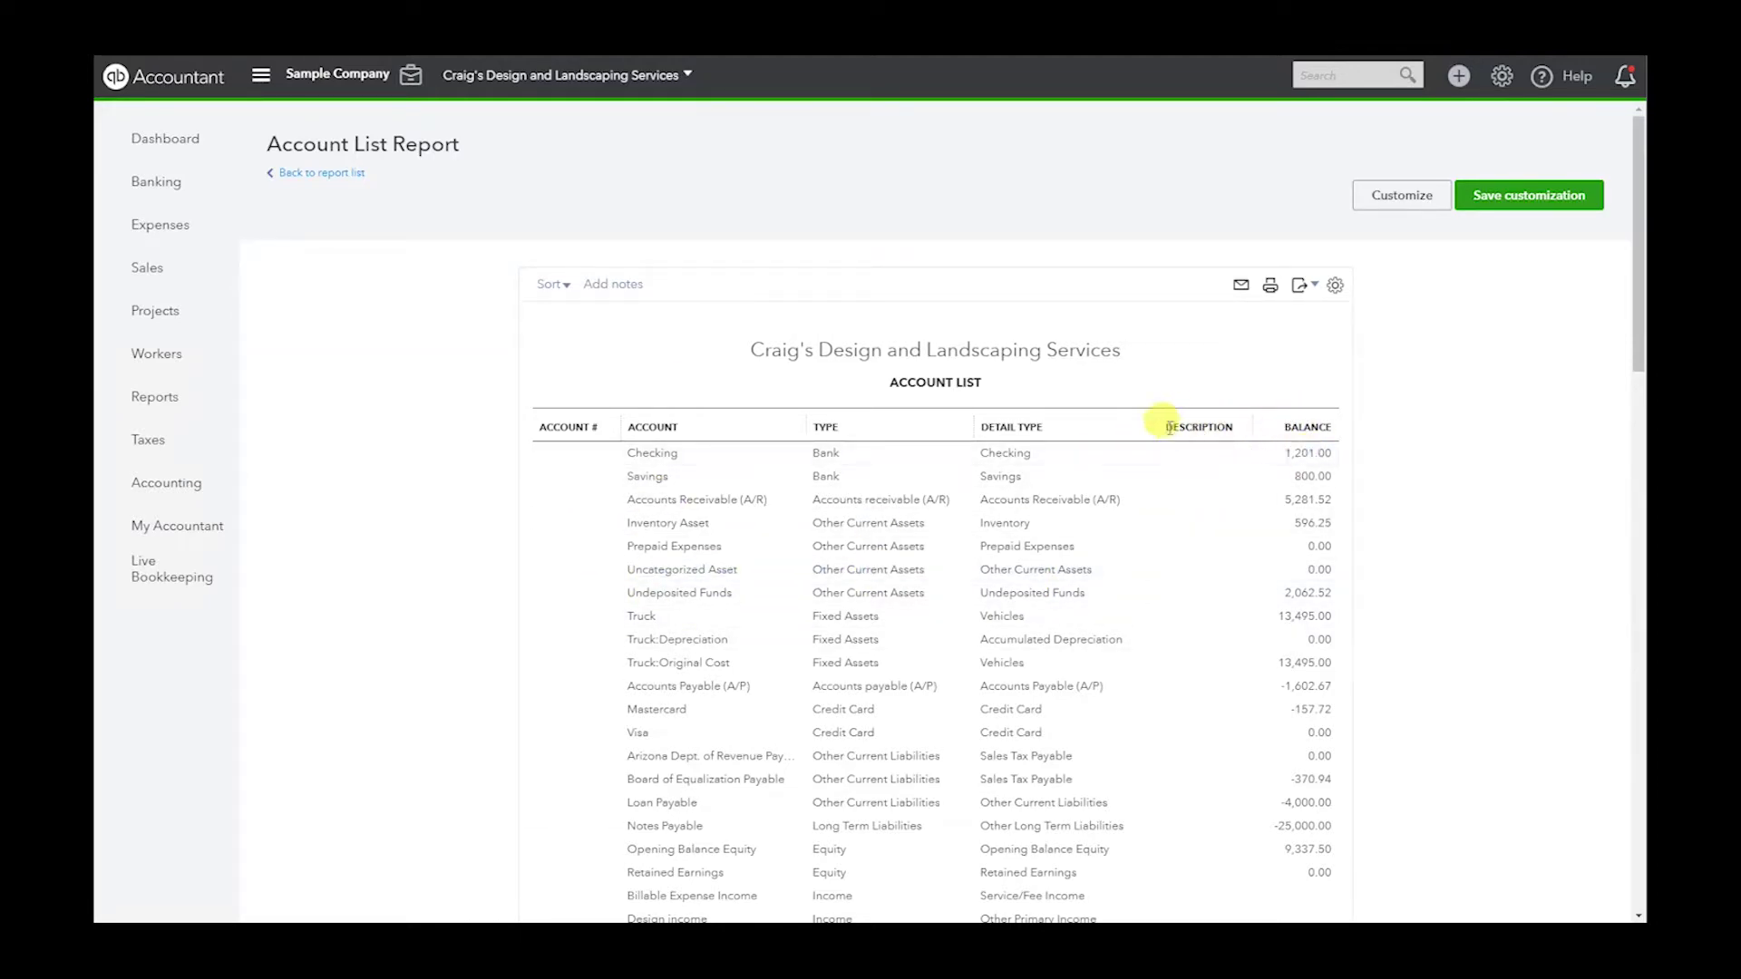
- Hide the Balance column so the report shows only Account #, Account, Type and Detail Type
{"action": "left_click", "coordinate": [1335, 288]}
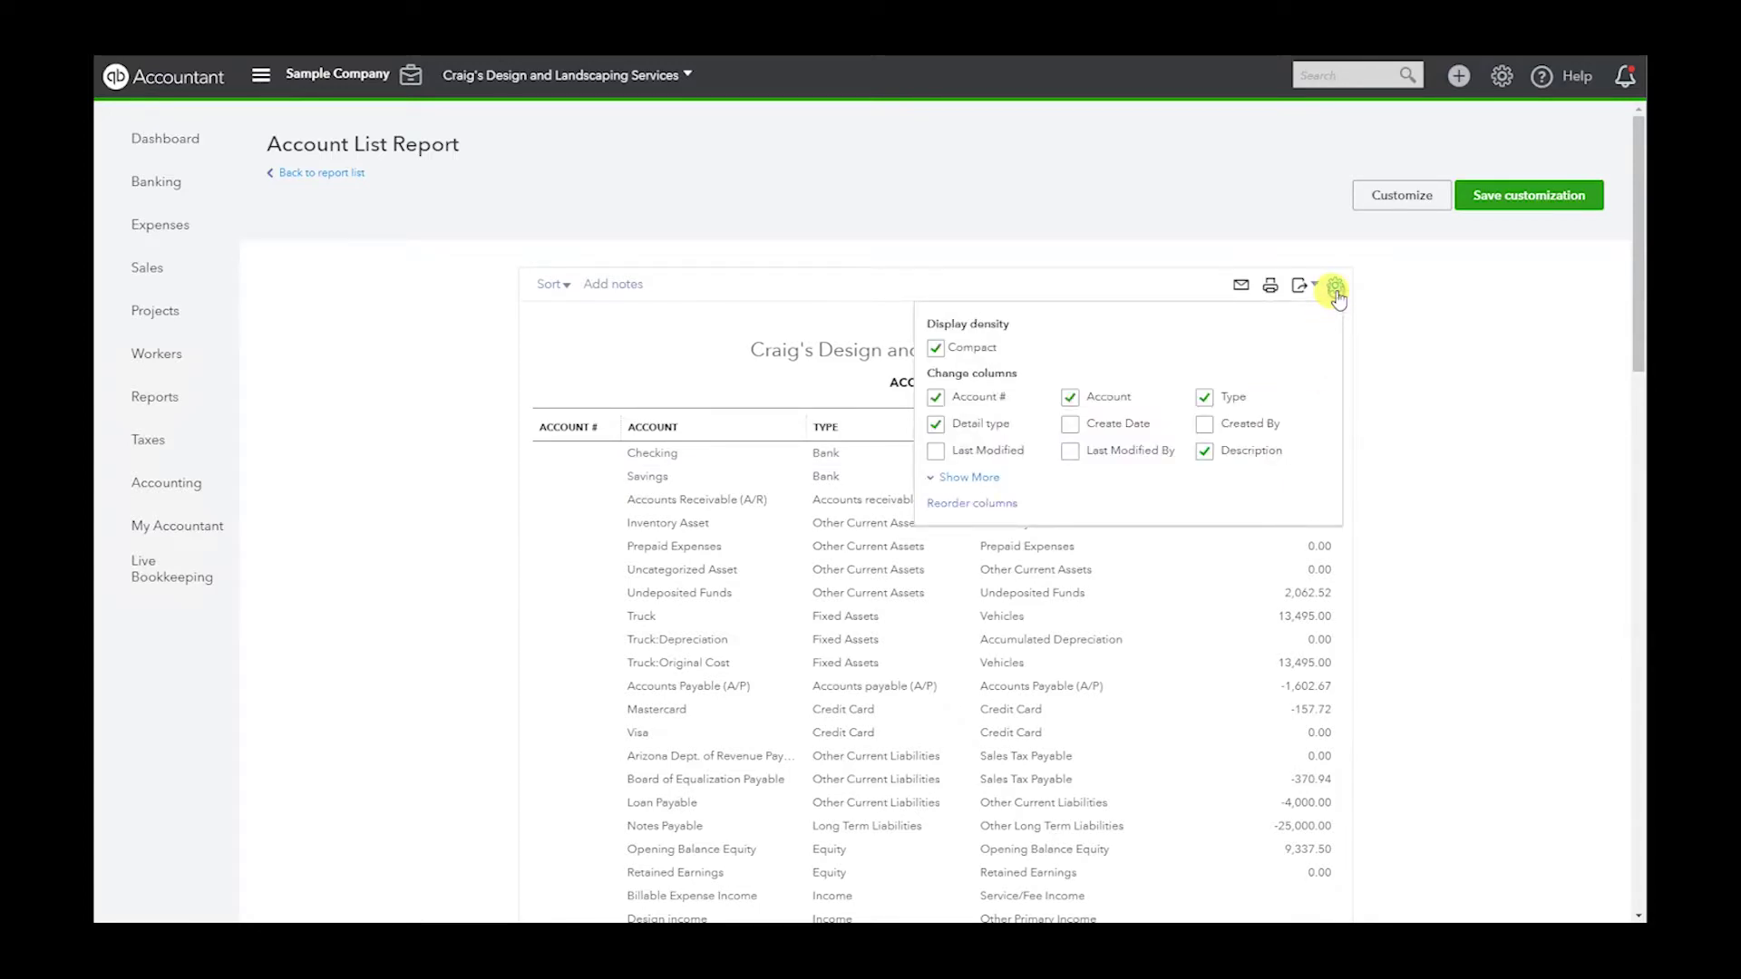
{"action": "left_click", "coordinate": [990, 478]}
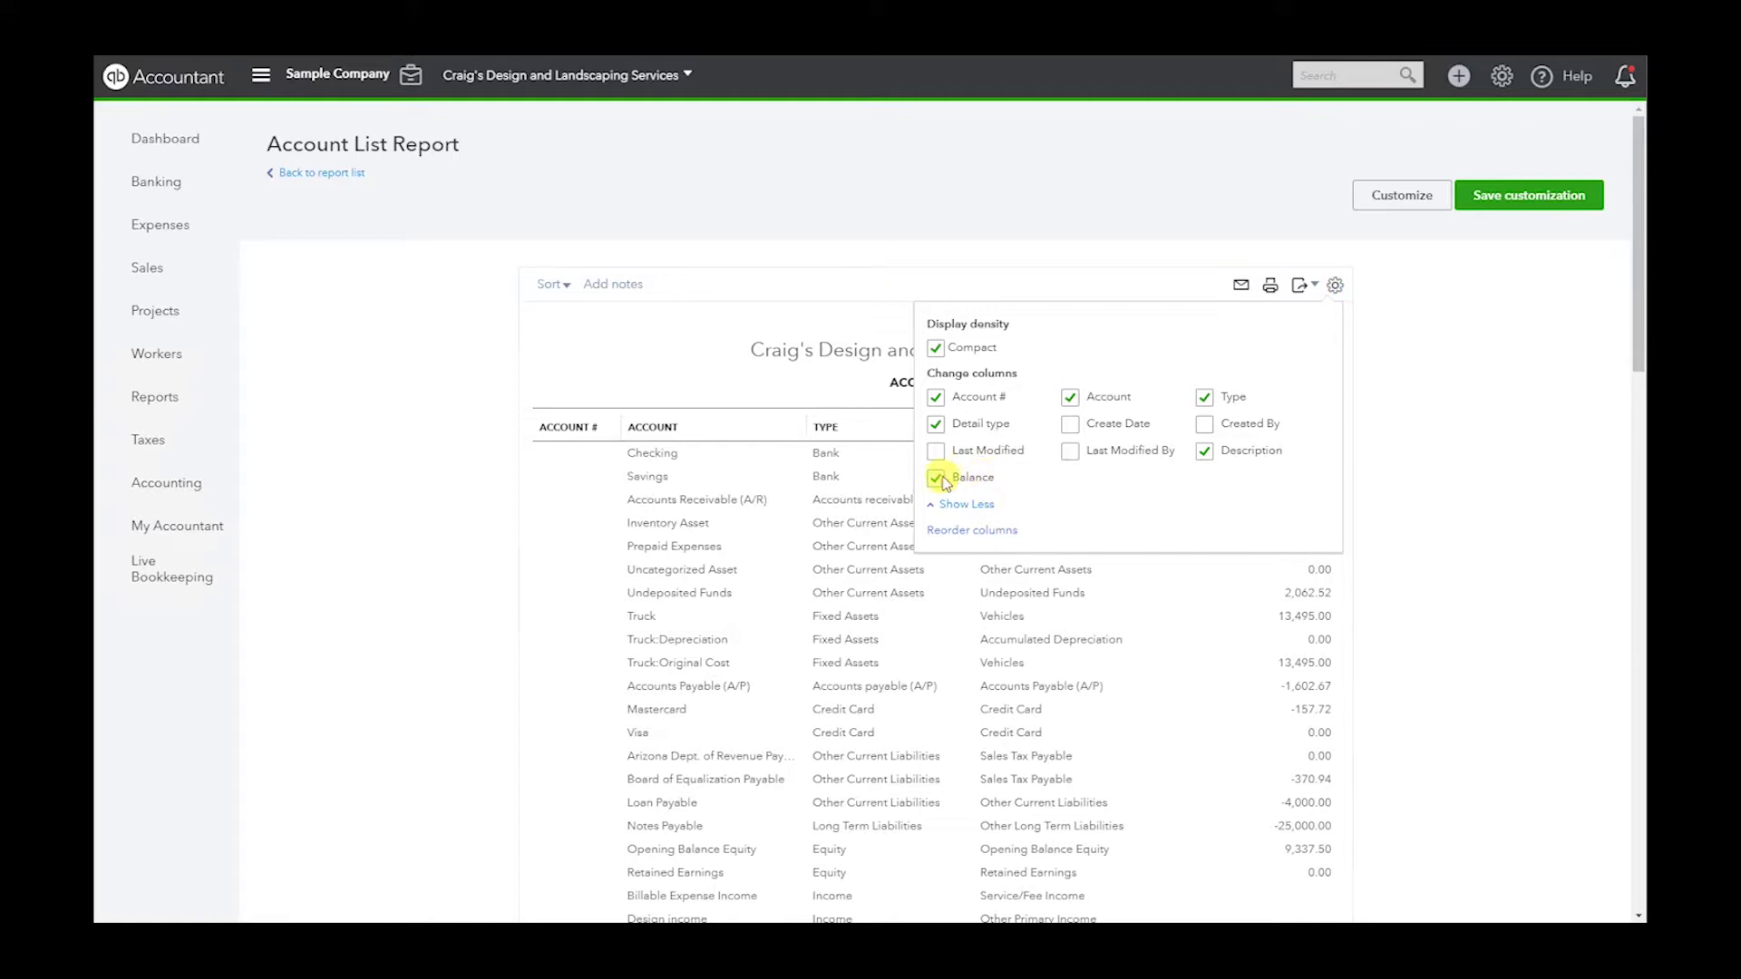
{"action": "left_click", "coordinate": [935, 478]}
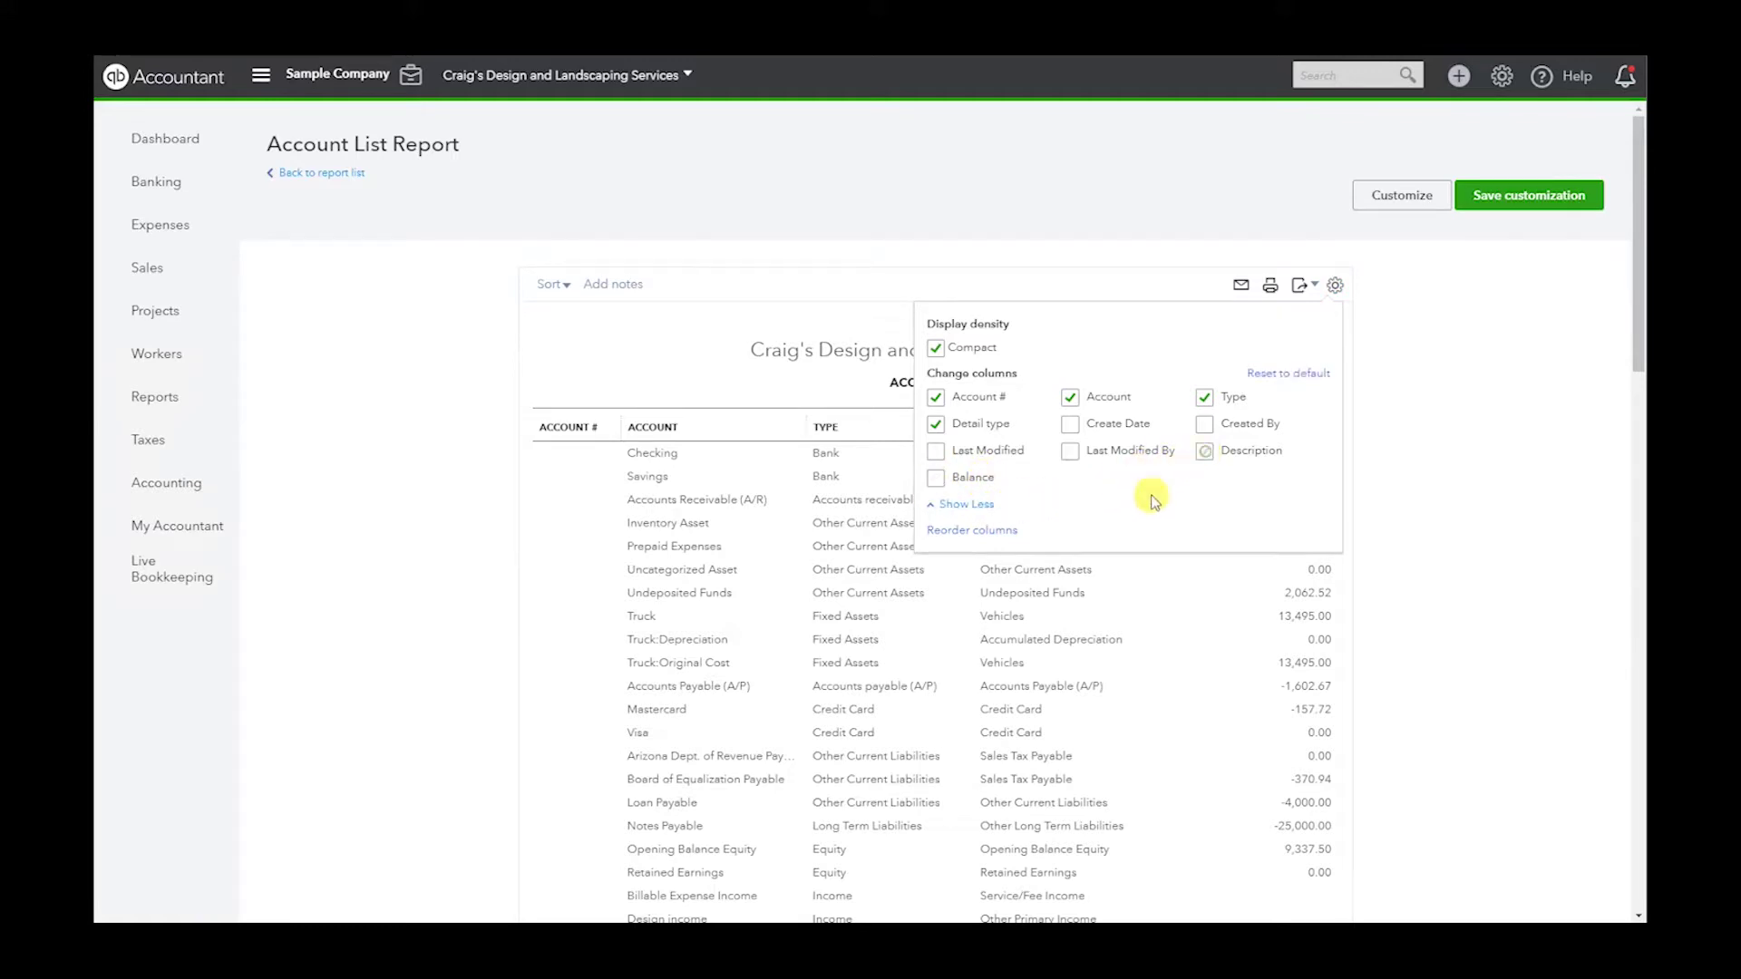
{"action": "left_click", "coordinate": [1427, 567]}
{"action": "scroll", "coordinate": [1348, 653], "scroll_direction": "down", "scroll_amount": 2}
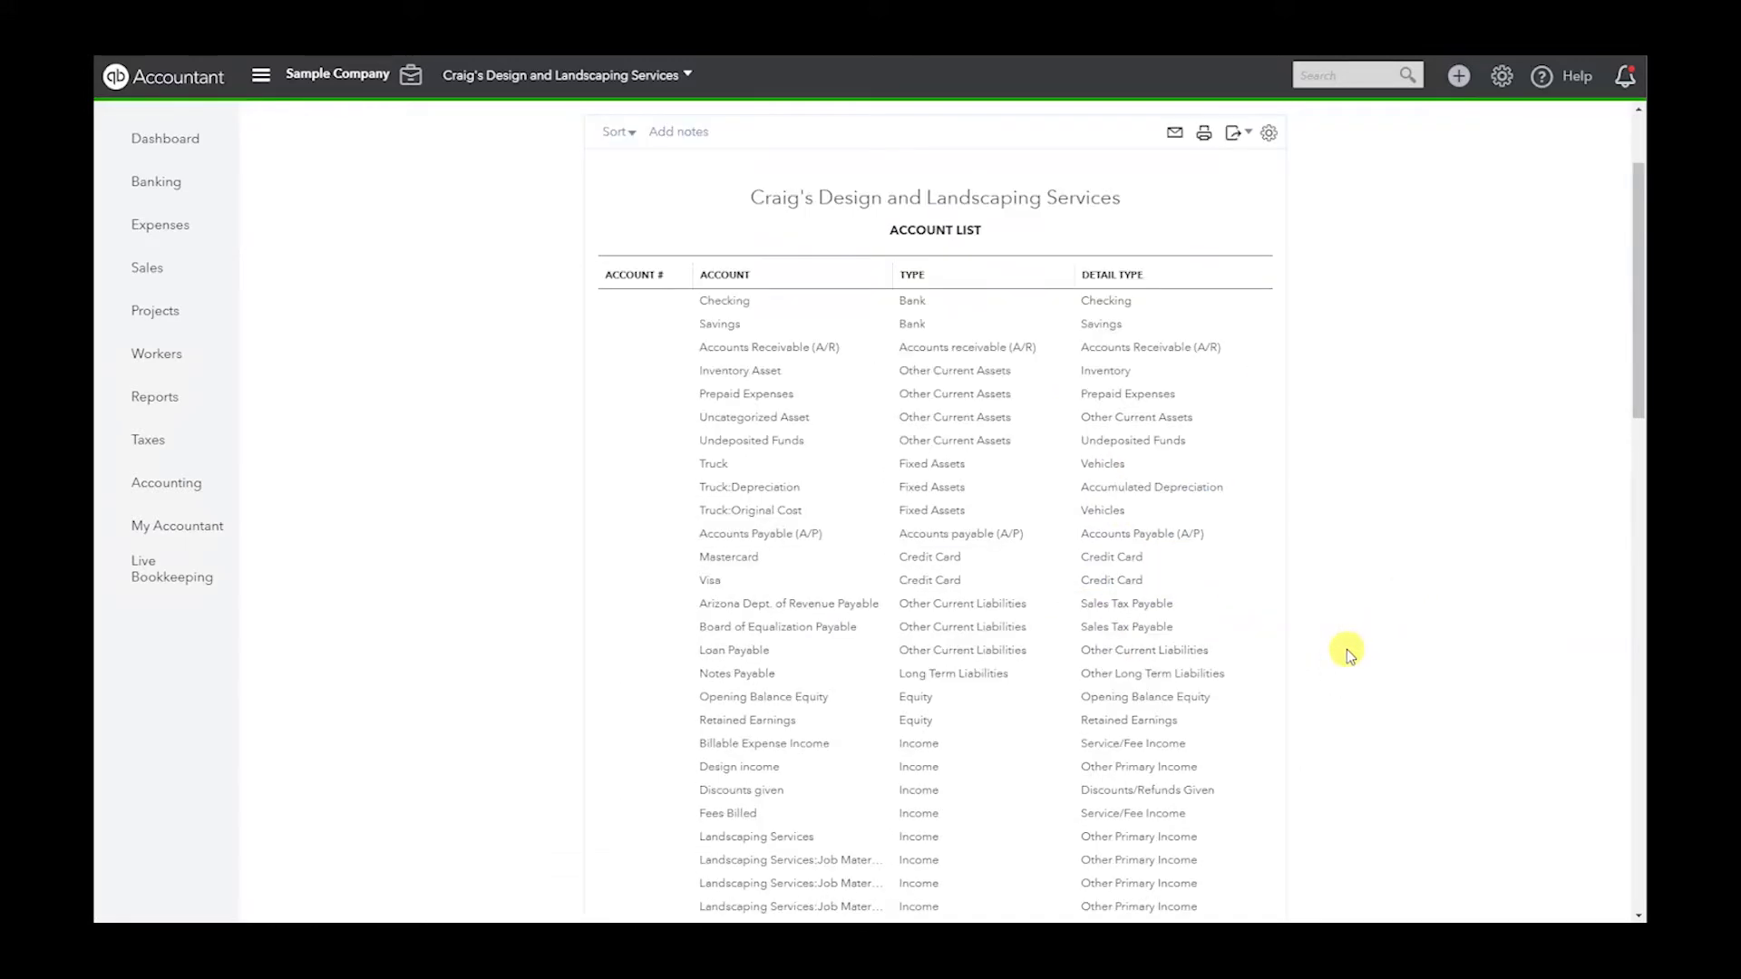
{"action": "scroll", "coordinate": [616, 435], "scroll_direction": "up", "scroll_amount": 2}
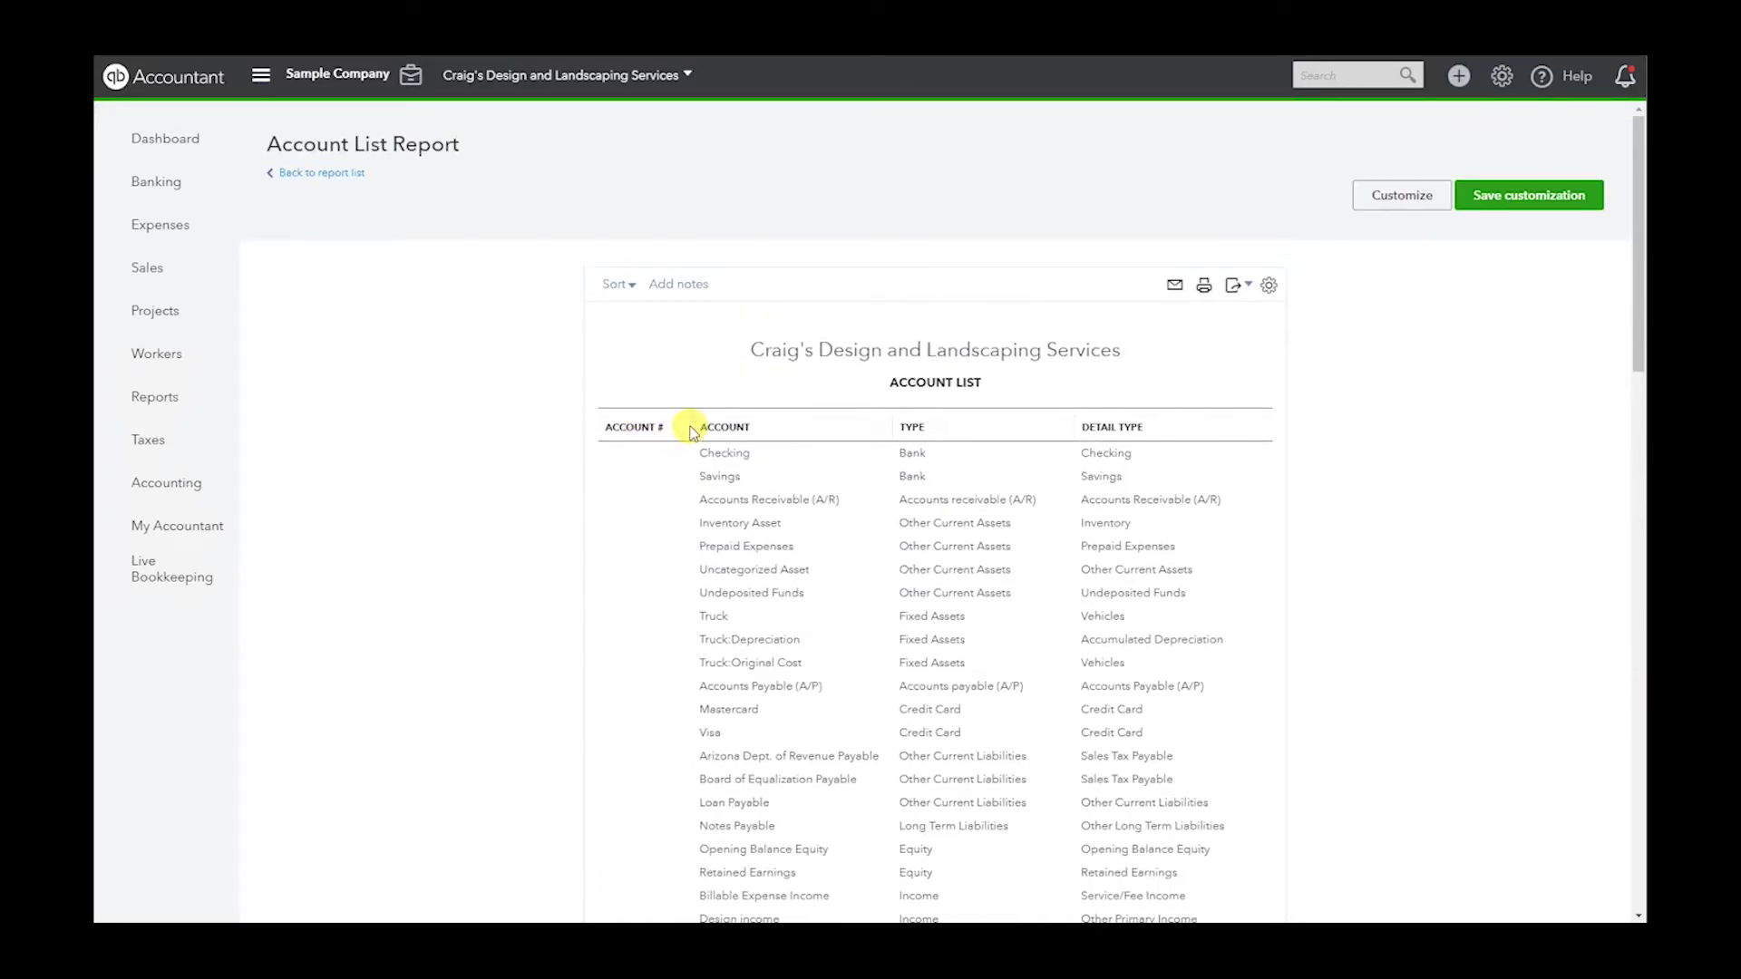
{"action": "scroll", "coordinate": [770, 589], "scroll_direction": "down", "scroll_amount": 6}
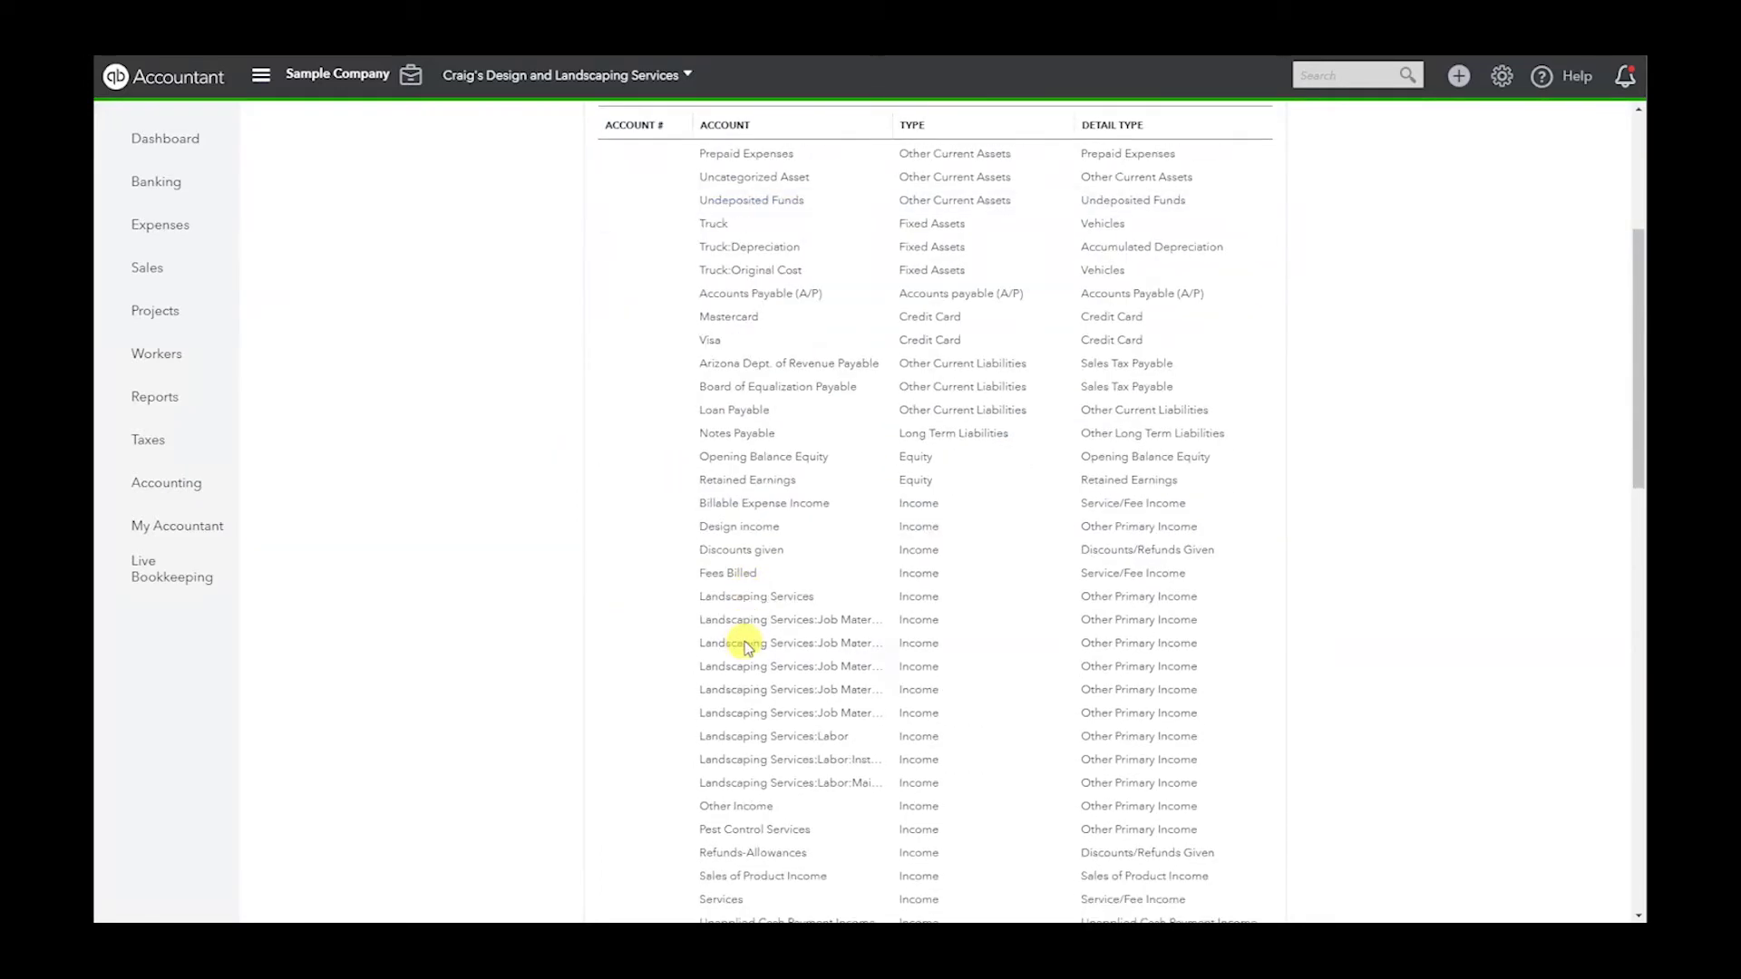
{"action": "scroll", "coordinate": [498, 634], "scroll_direction": "down", "scroll_amount": 10}
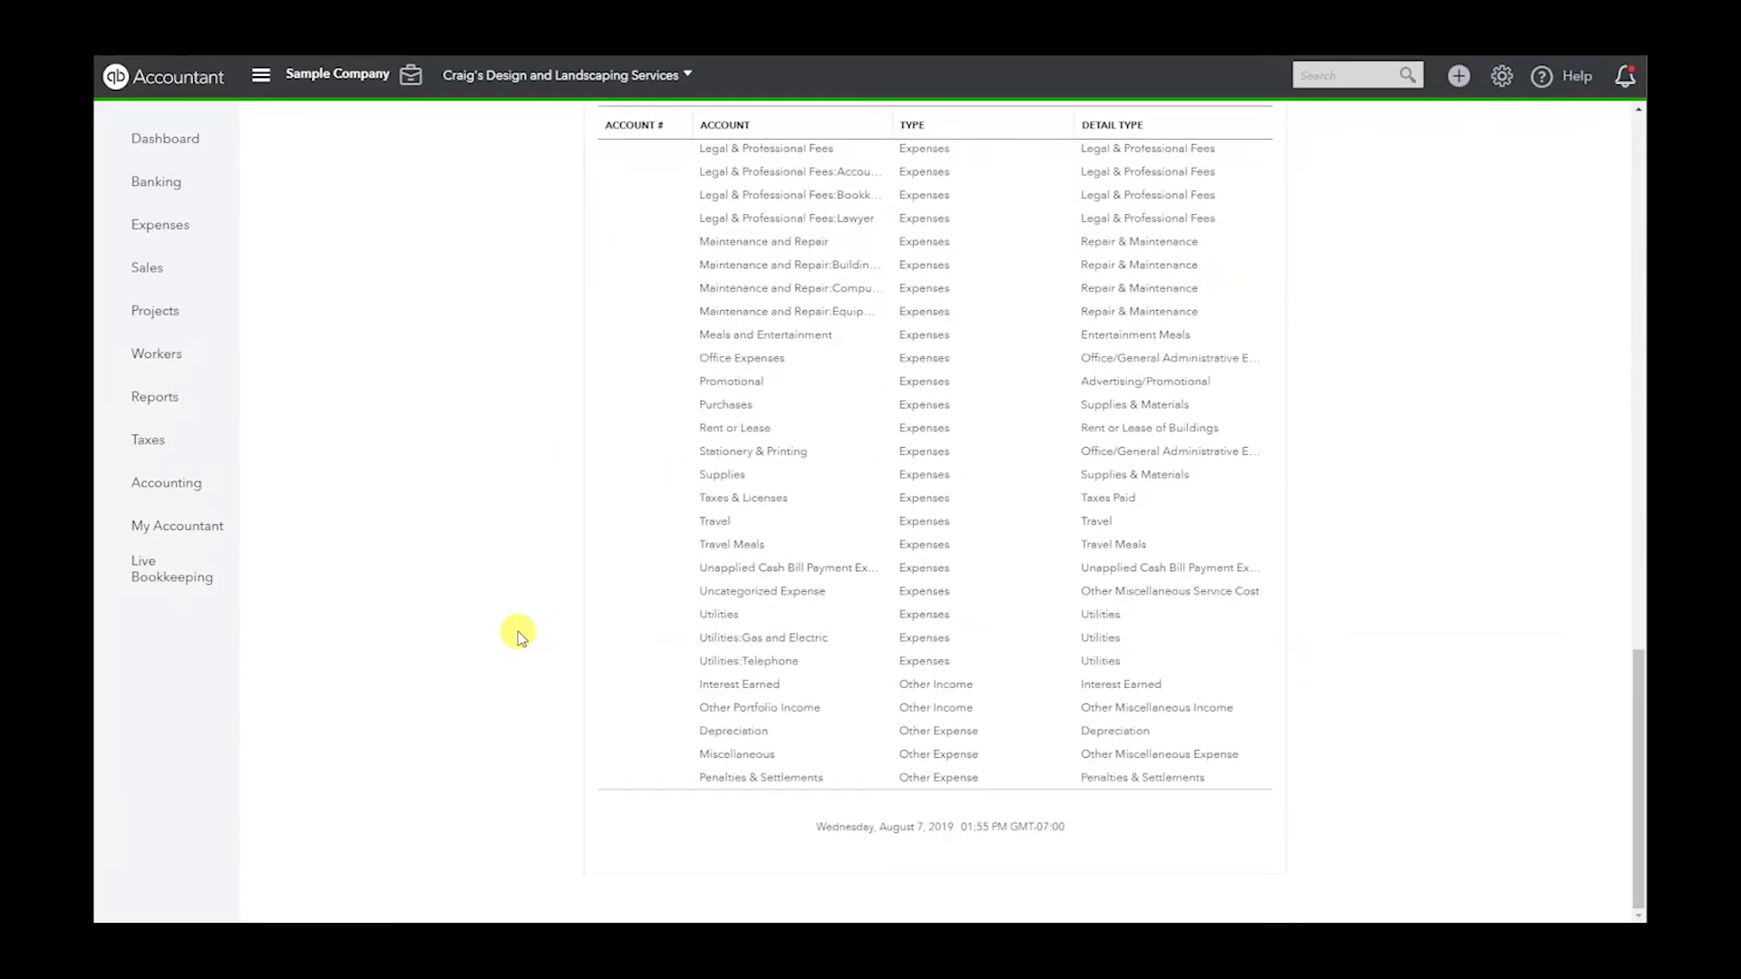
{"action": "scroll", "coordinate": [520, 629], "scroll_direction": "up", "scroll_amount": 8}
{"action": "scroll", "coordinate": [519, 629], "scroll_direction": "up", "scroll_amount": 10}
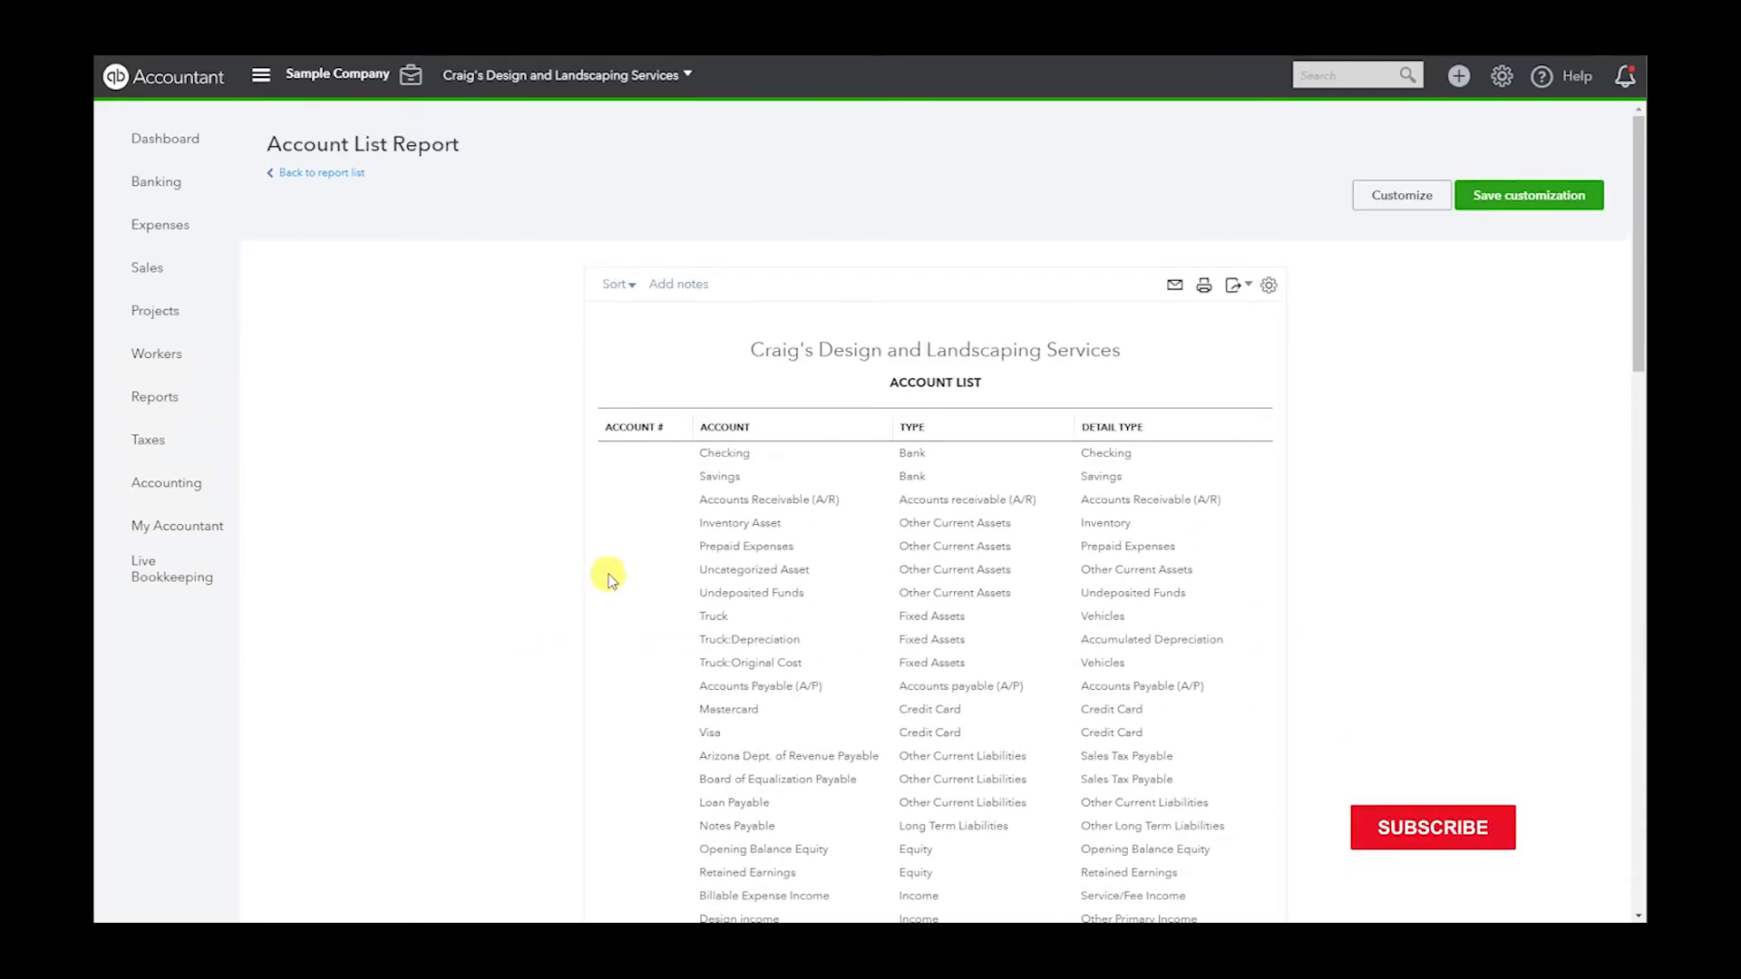
{"action": "left_click", "coordinate": [1235, 287]}
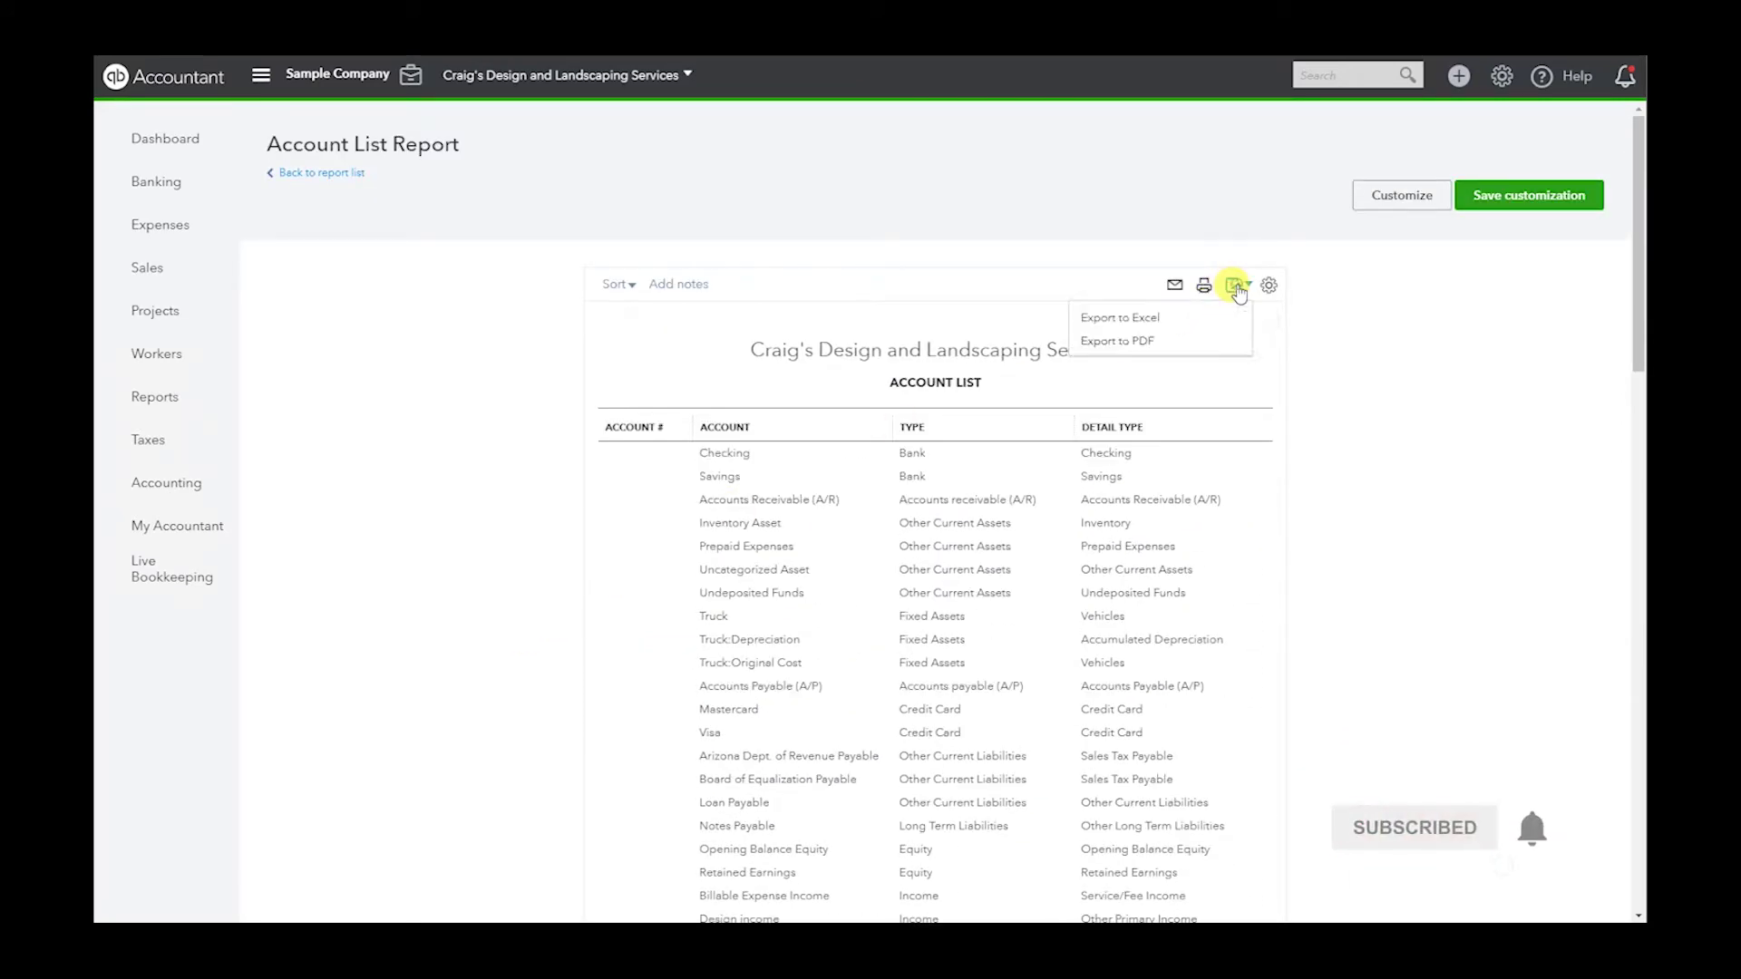
- Export the Account List report to Excel and open the downloaded .xlsx file
{"action": "left_click", "coordinate": [1172, 325]}
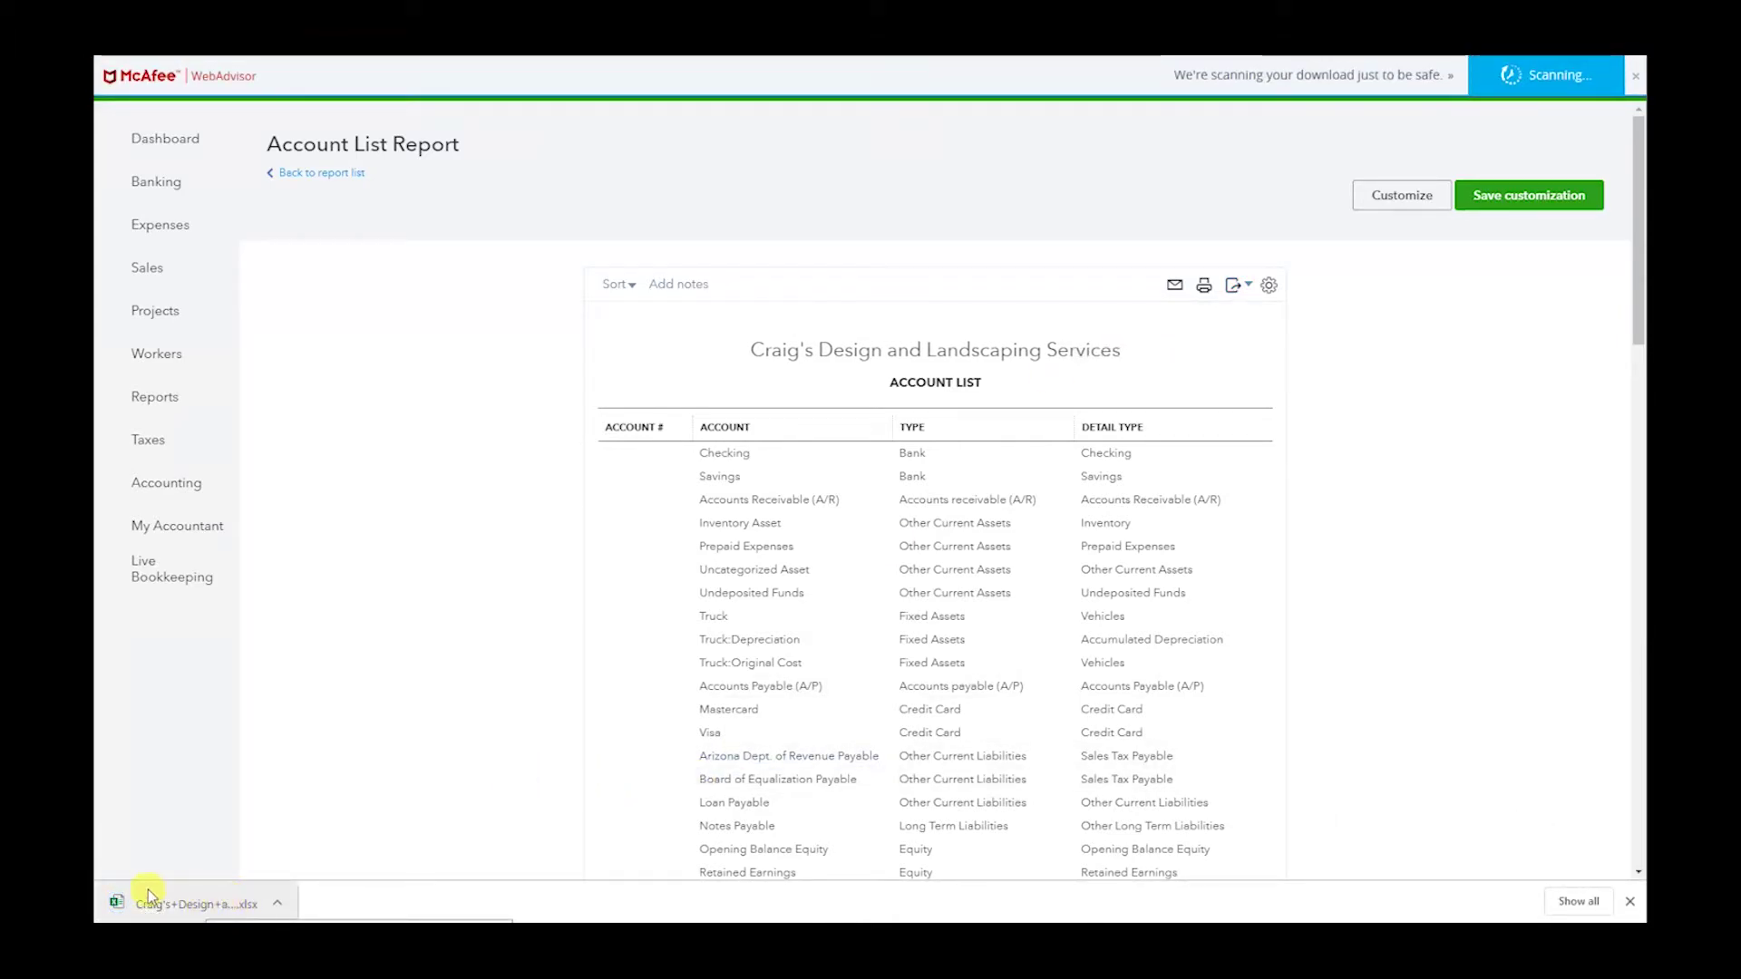
{"action": "left_click", "coordinate": [196, 902]}
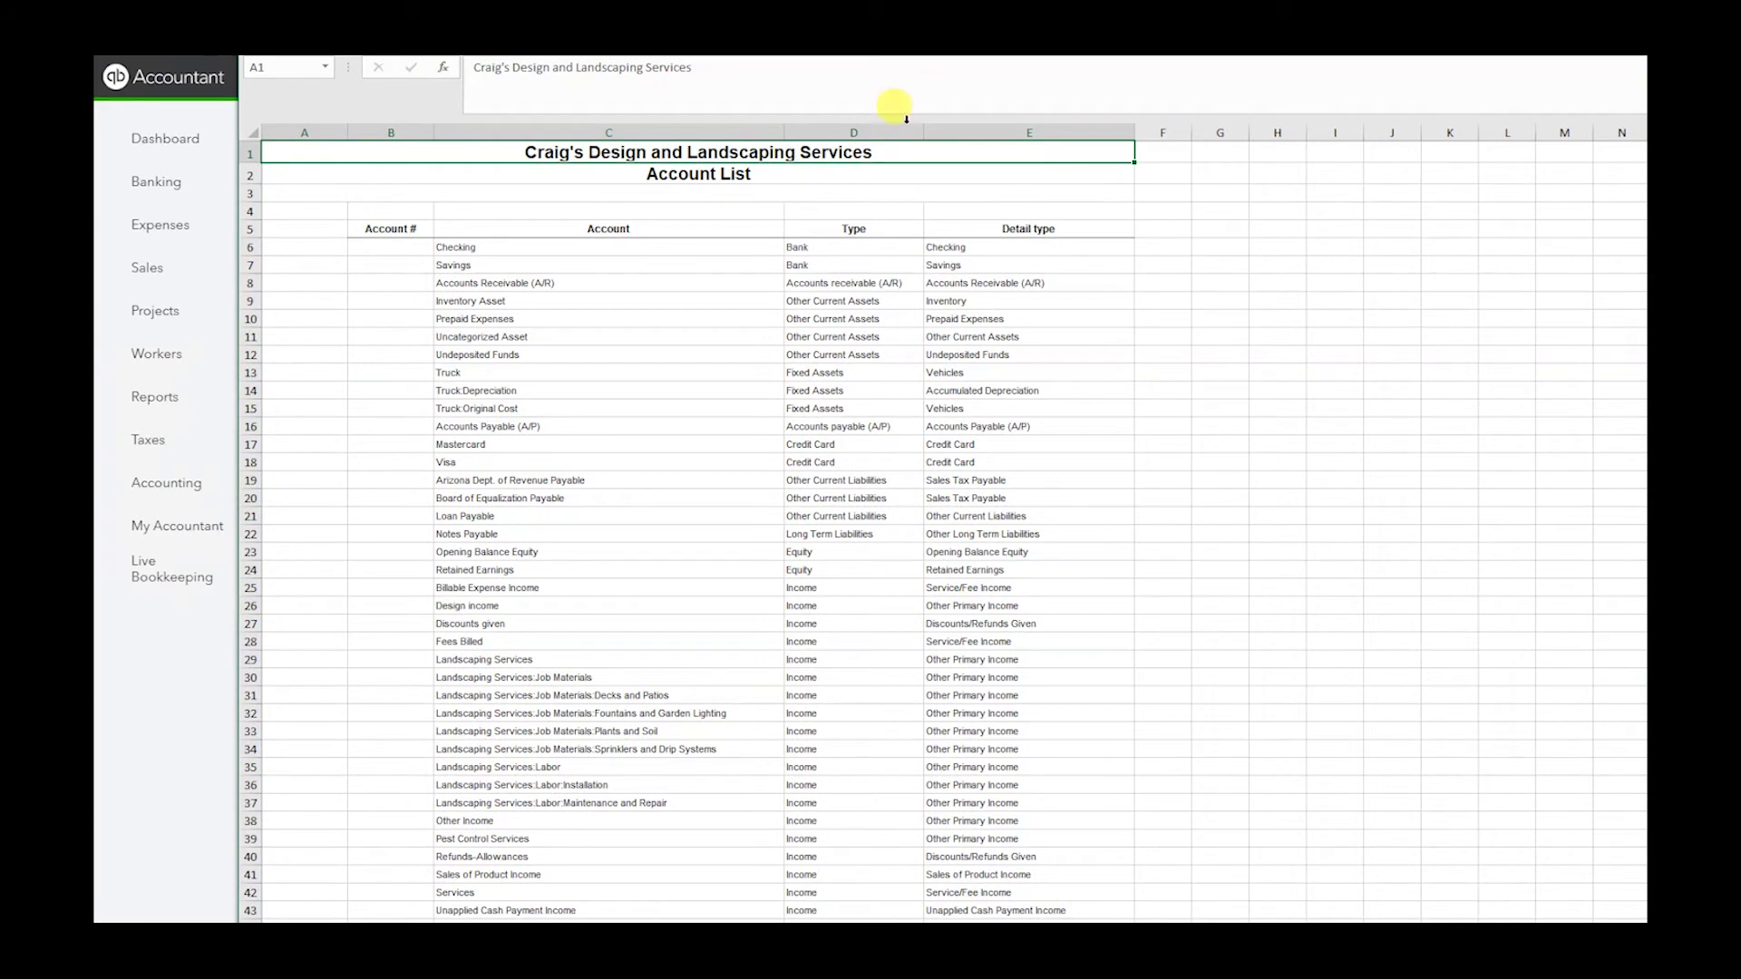
{"action": "left_click", "coordinate": [455, 246]}
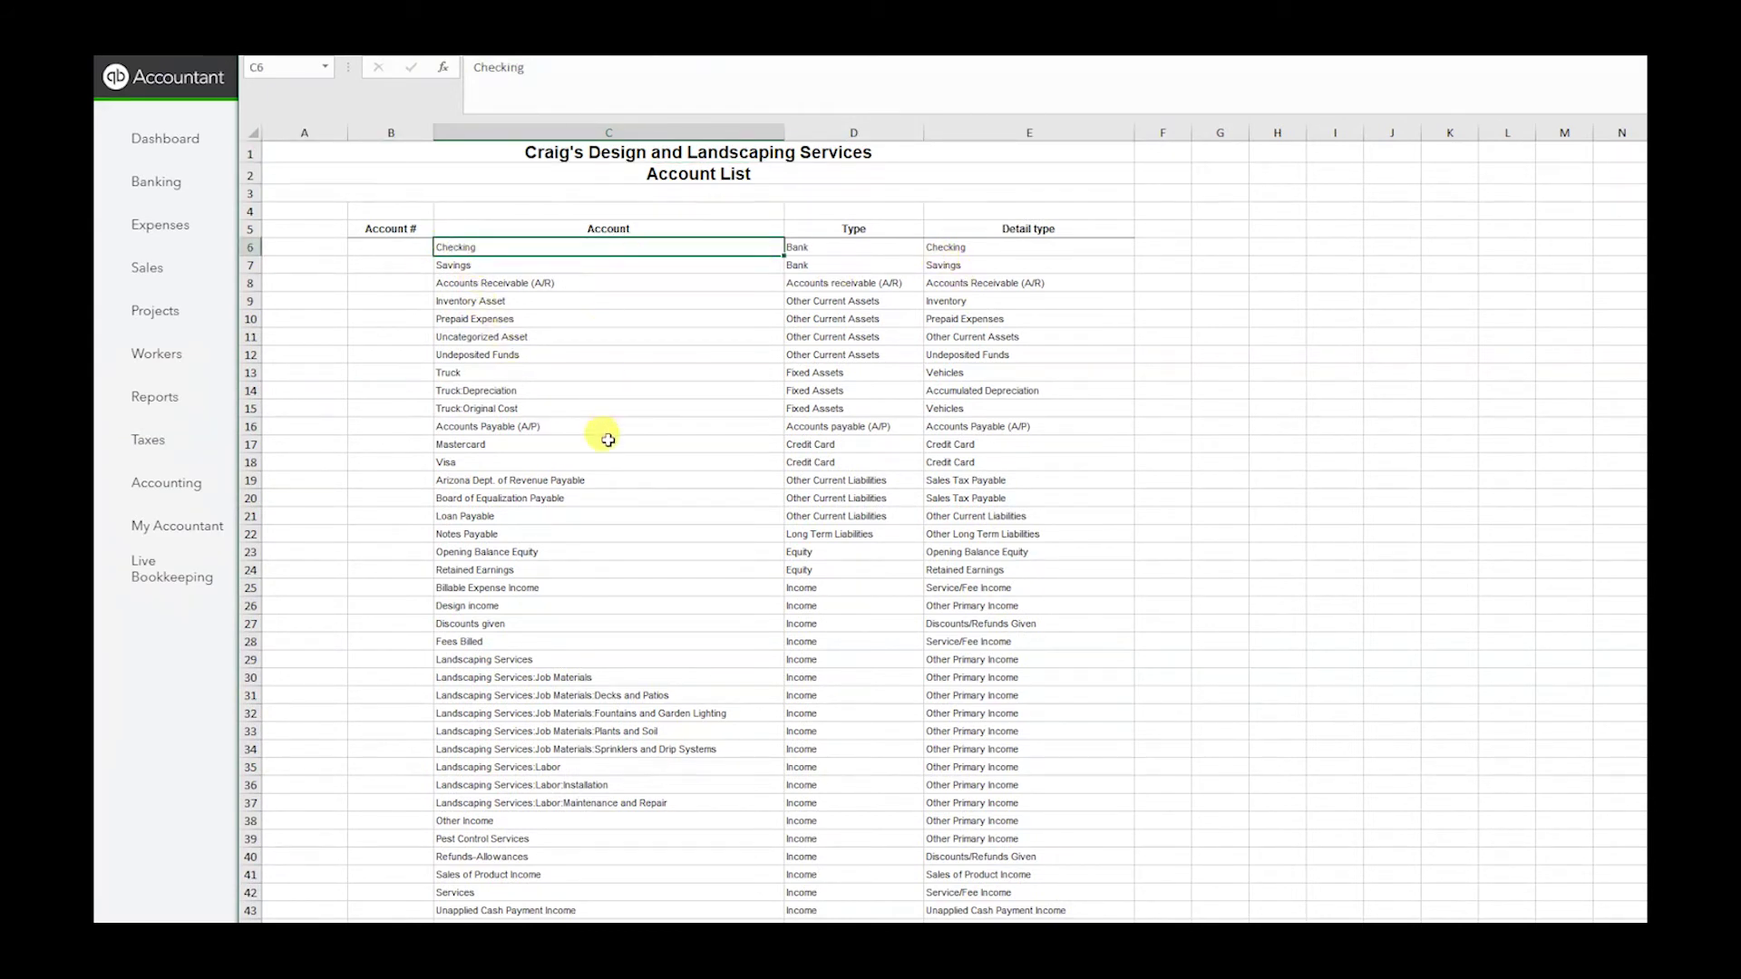
{"action": "left_click", "coordinate": [562, 337]}
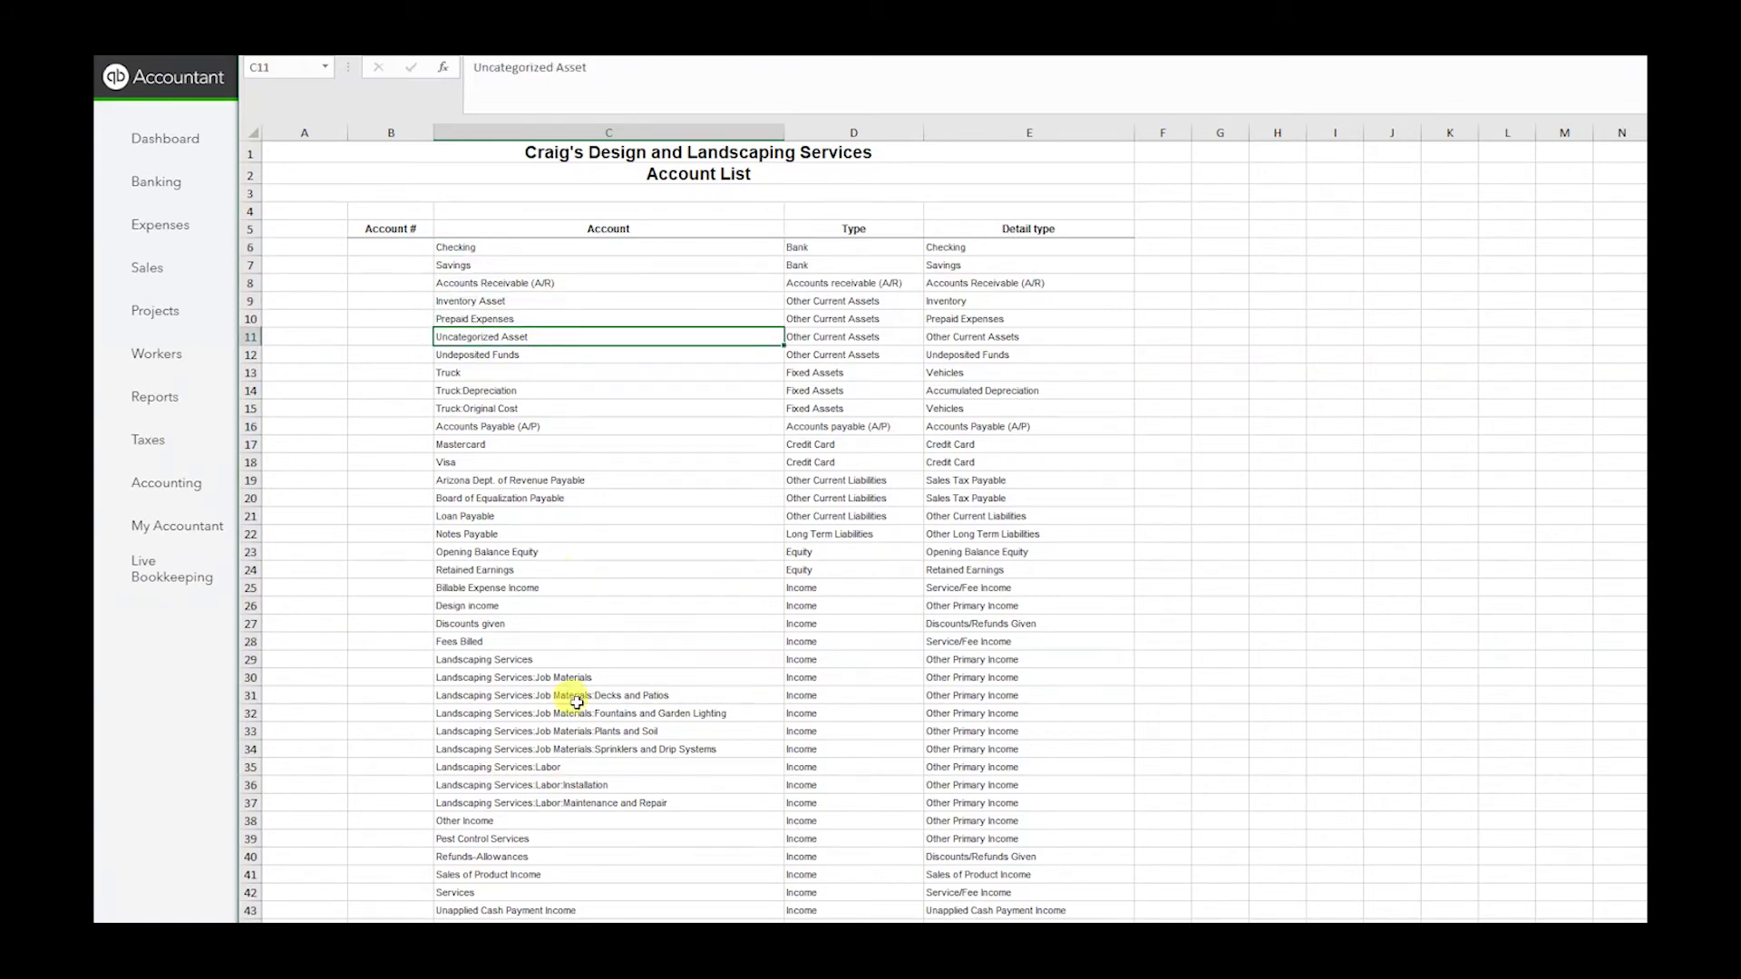
{"action": "left_click_drag", "start_coordinate": [603, 498], "coordinate": [608, 670]}
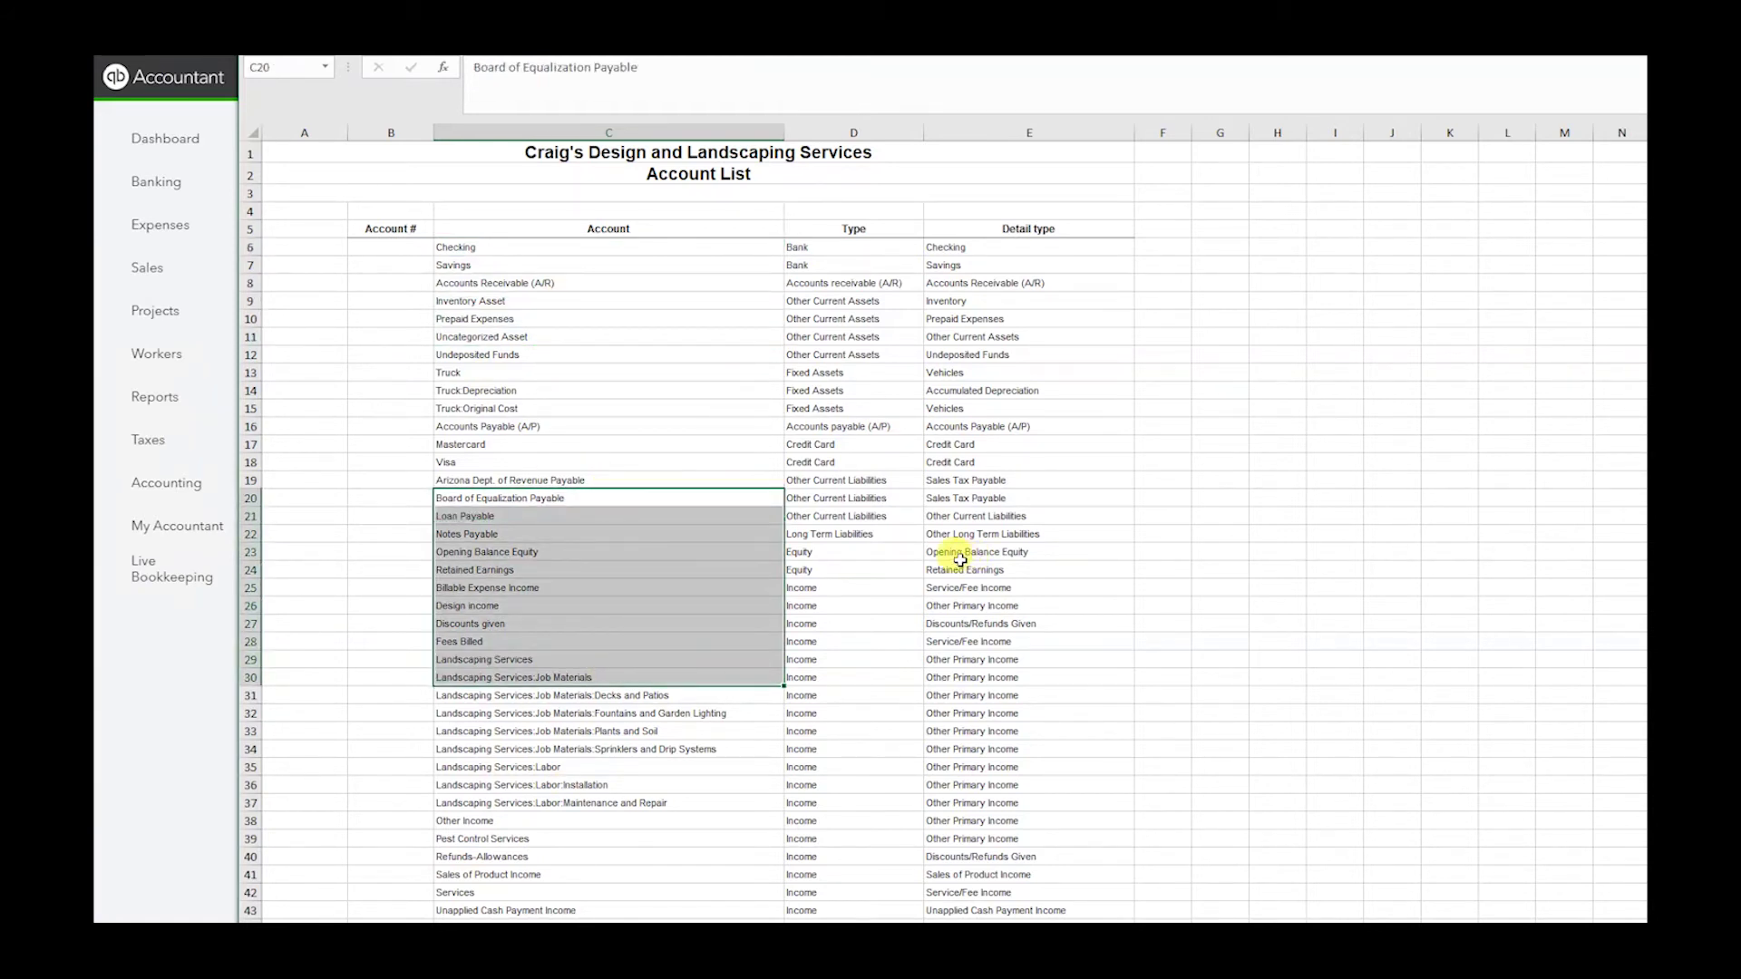
{"action": "left_click", "coordinate": [533, 318]}
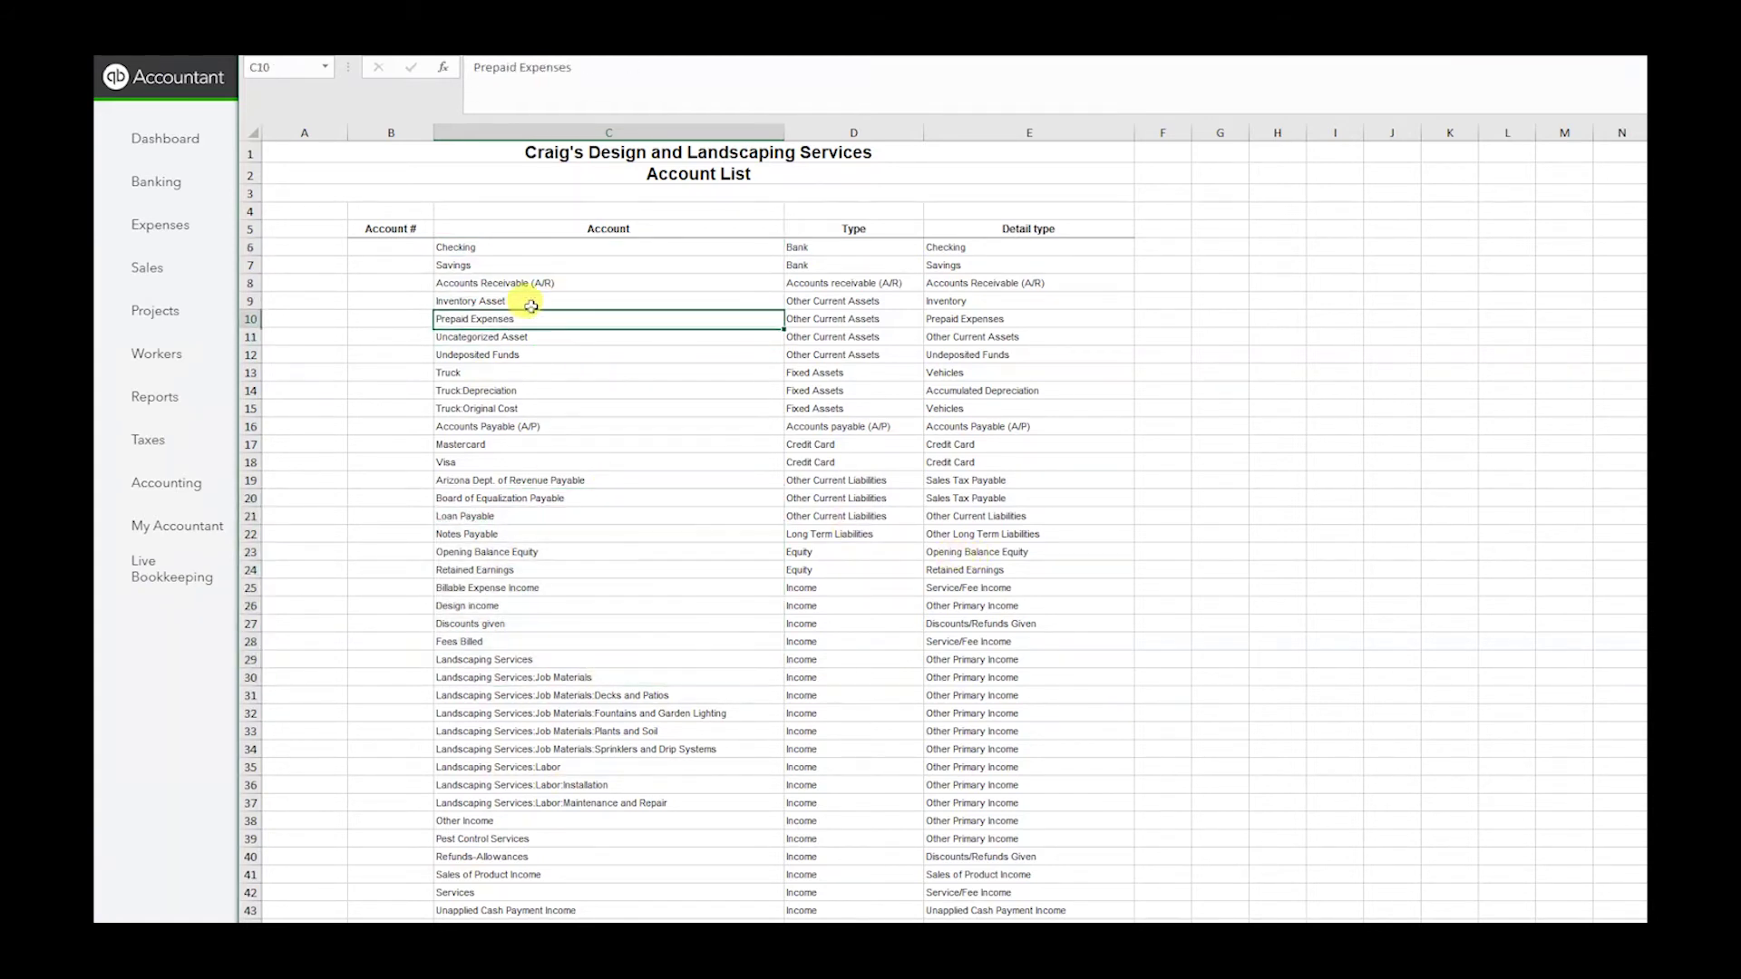